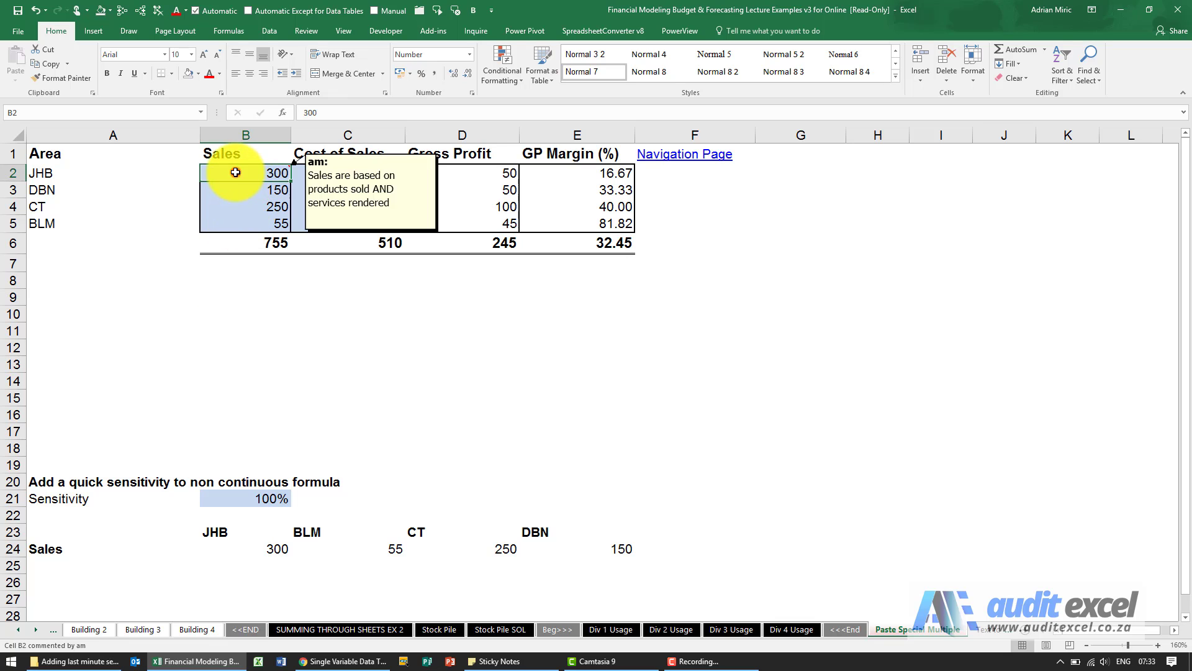
# Step: Inspect the contents of each area's Sales cell in B2:B5
pyautogui.click(241, 174)
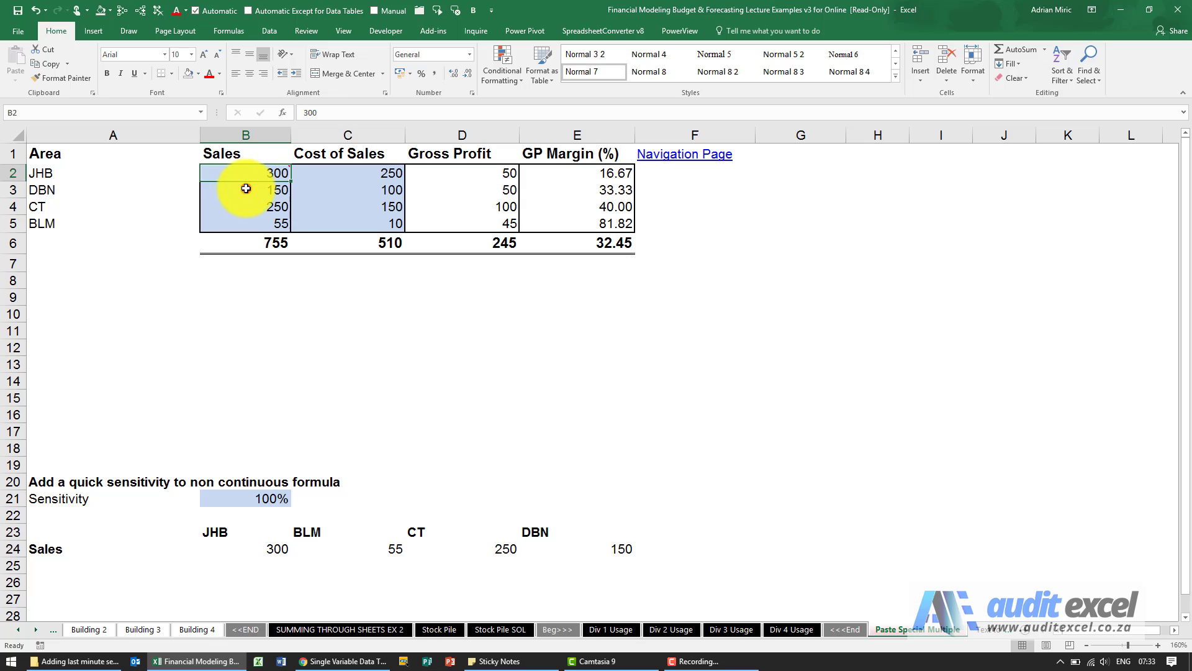
pyautogui.click(246, 190)
pyautogui.click(271, 210)
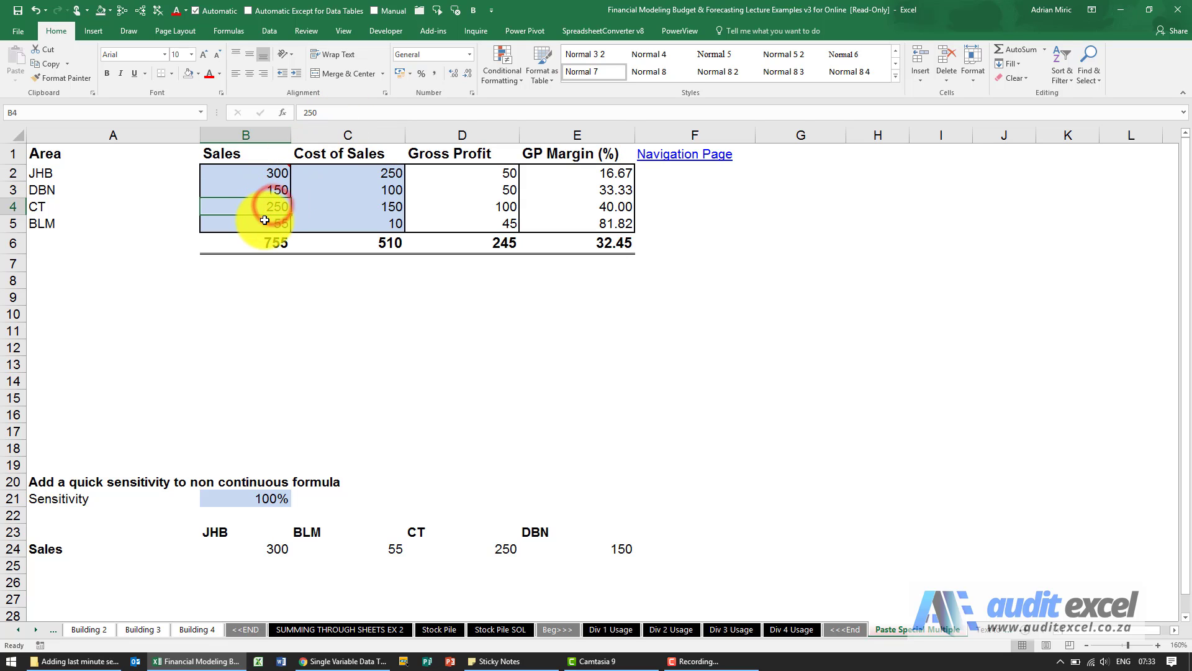
pyautogui.click(259, 223)
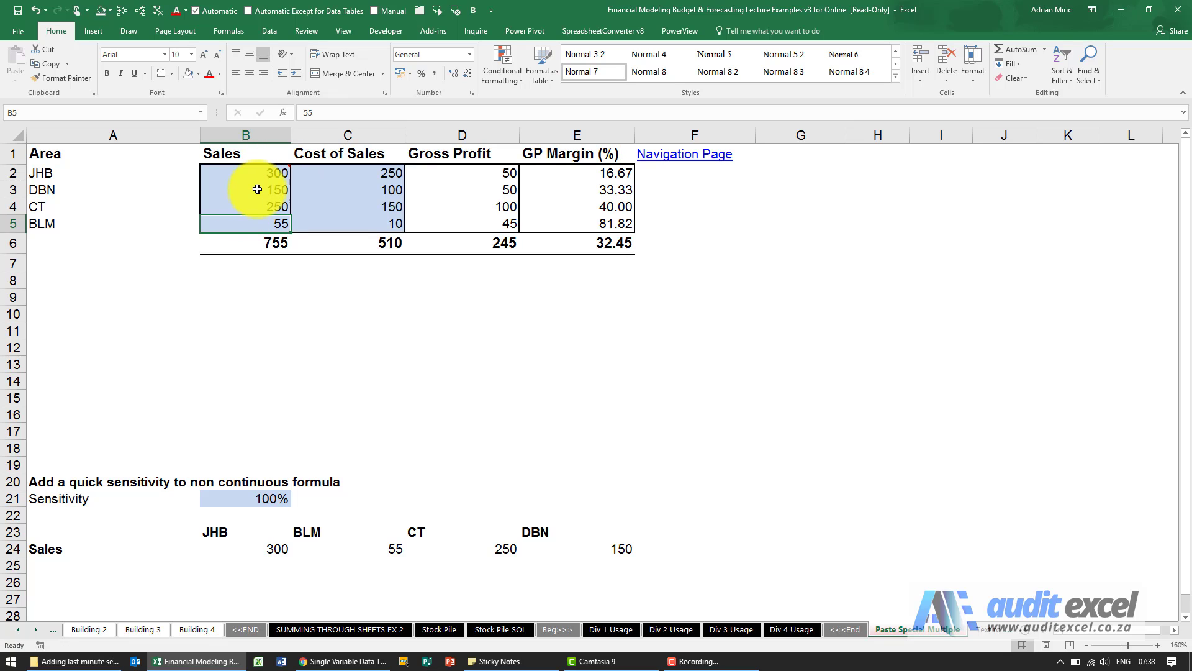
pyautogui.click(261, 170)
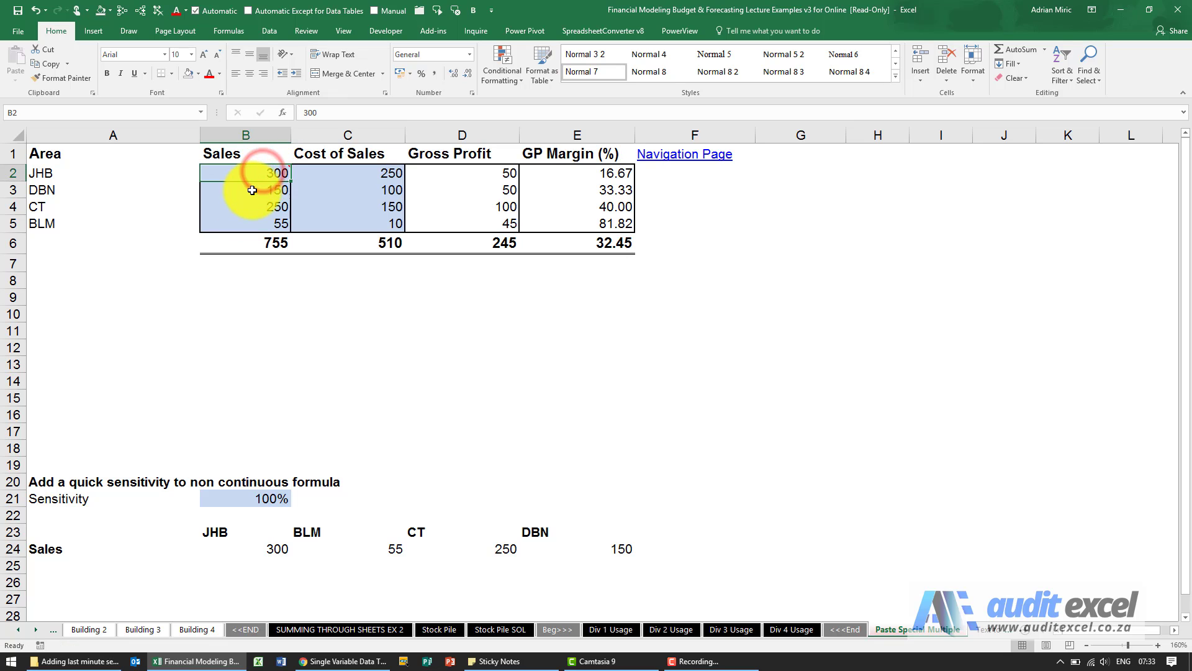
pyautogui.press('Return')
pyautogui.press('Return')
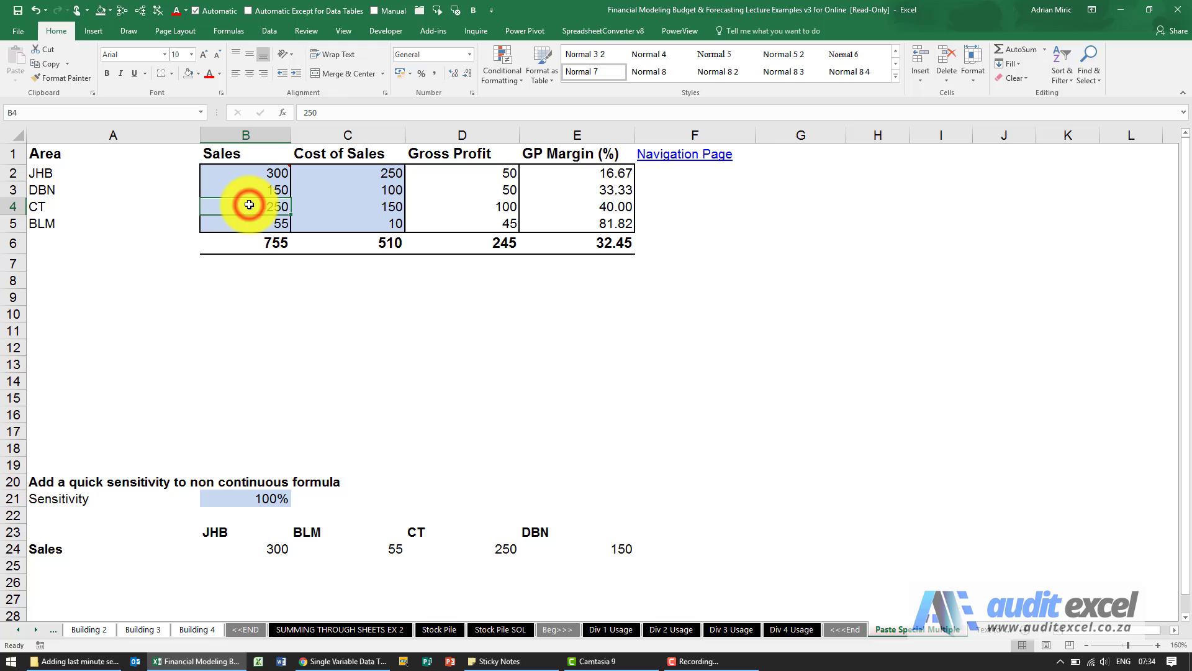
# Step: Enter the multiplier 1.1 in the empty cell B9 below the Sales column
pyautogui.click(249, 293)
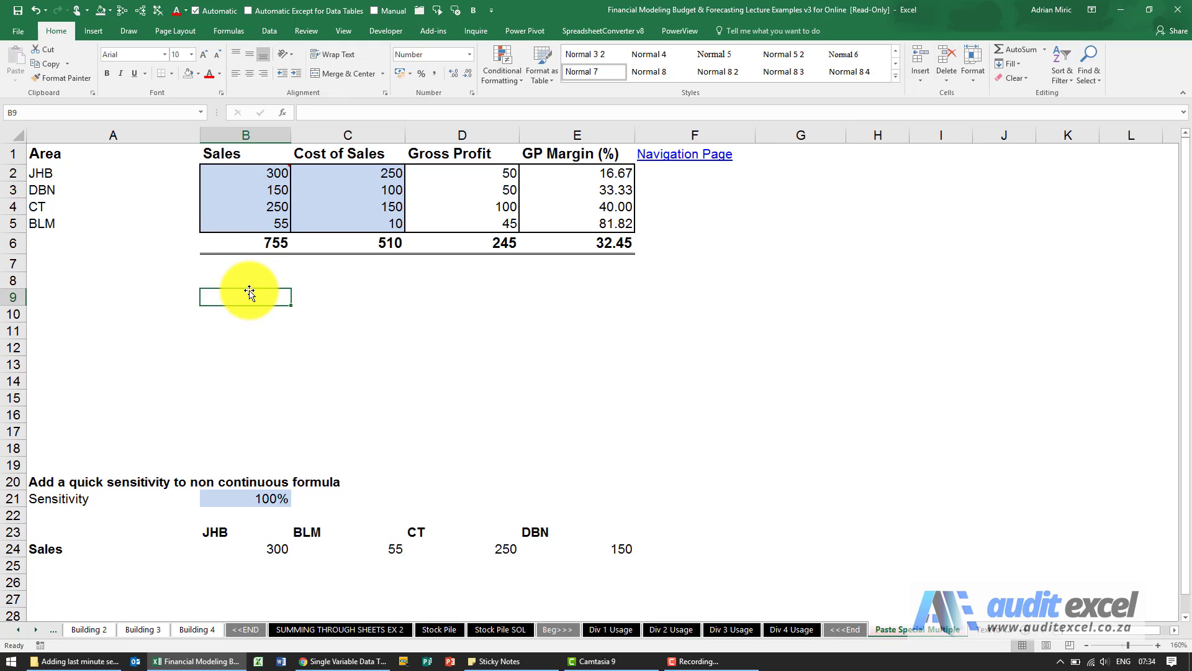
pyautogui.write('1')
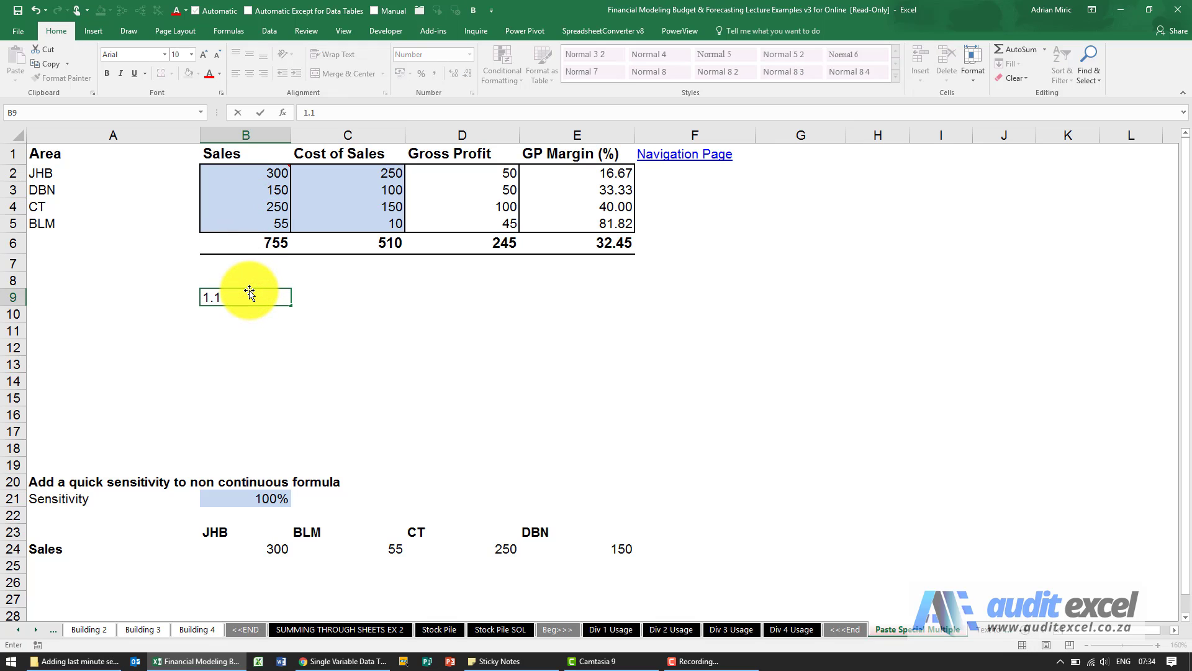
pyautogui.write('.1')
pyautogui.hotkey('ctrl', 'Return')
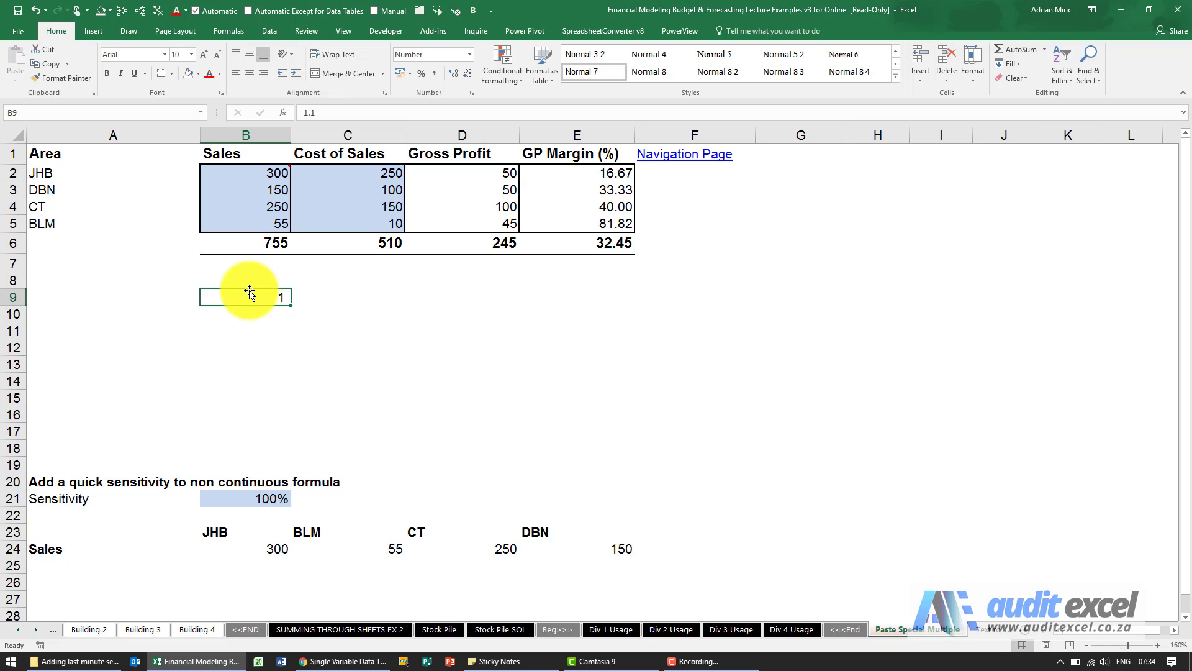
# Step: Copy B9 and multiply the Sales values in B2:B5 by it using Paste Special with the Multiply operation
pyautogui.hotkey('ctrl', 'c')
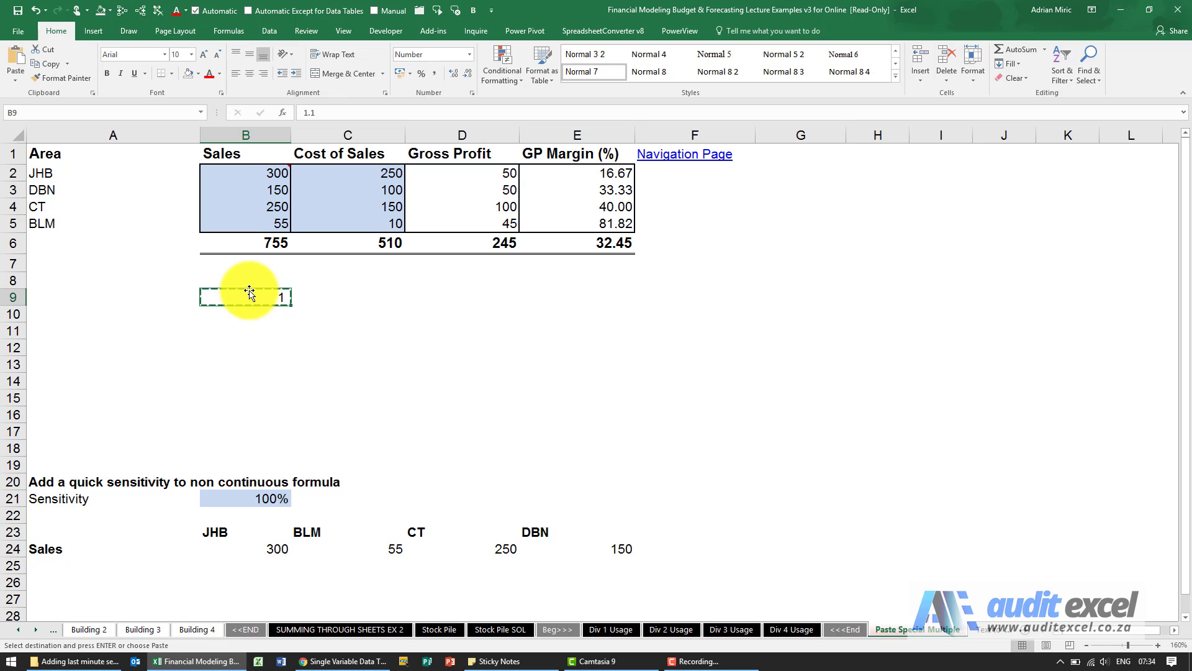
pyautogui.moveTo(233, 174); pyautogui.dragTo(234, 219)
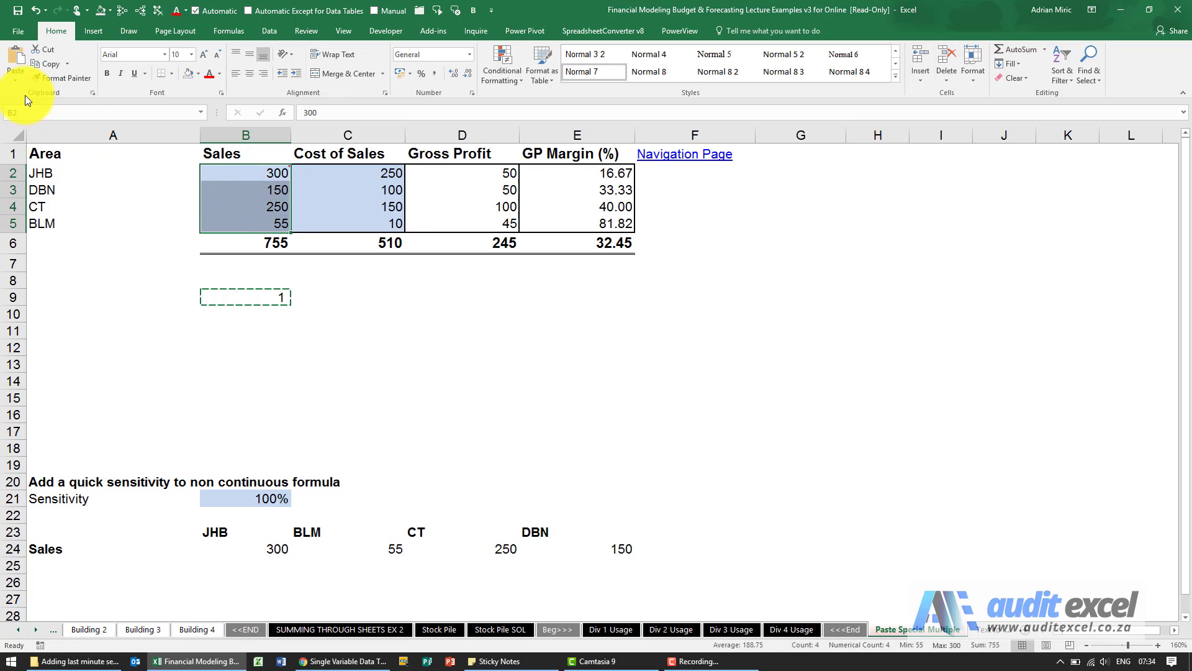
pyautogui.click(17, 80)
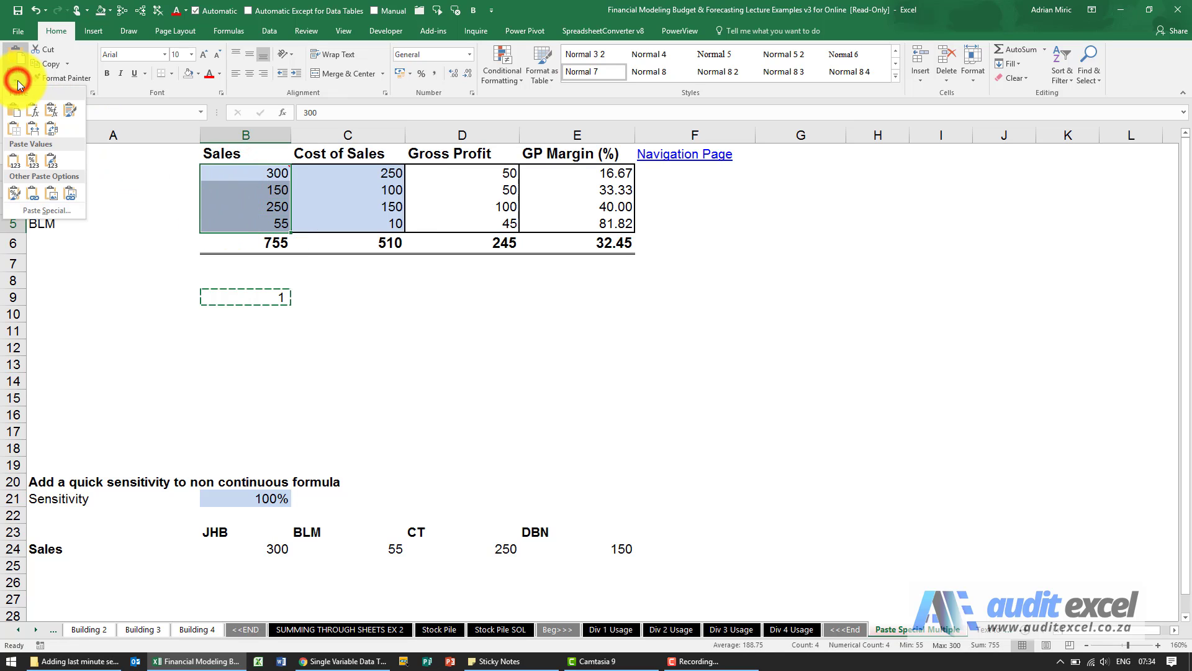
pyautogui.click(34, 212)
pyautogui.moveTo(630, 291); pyautogui.dragTo(393, 266)
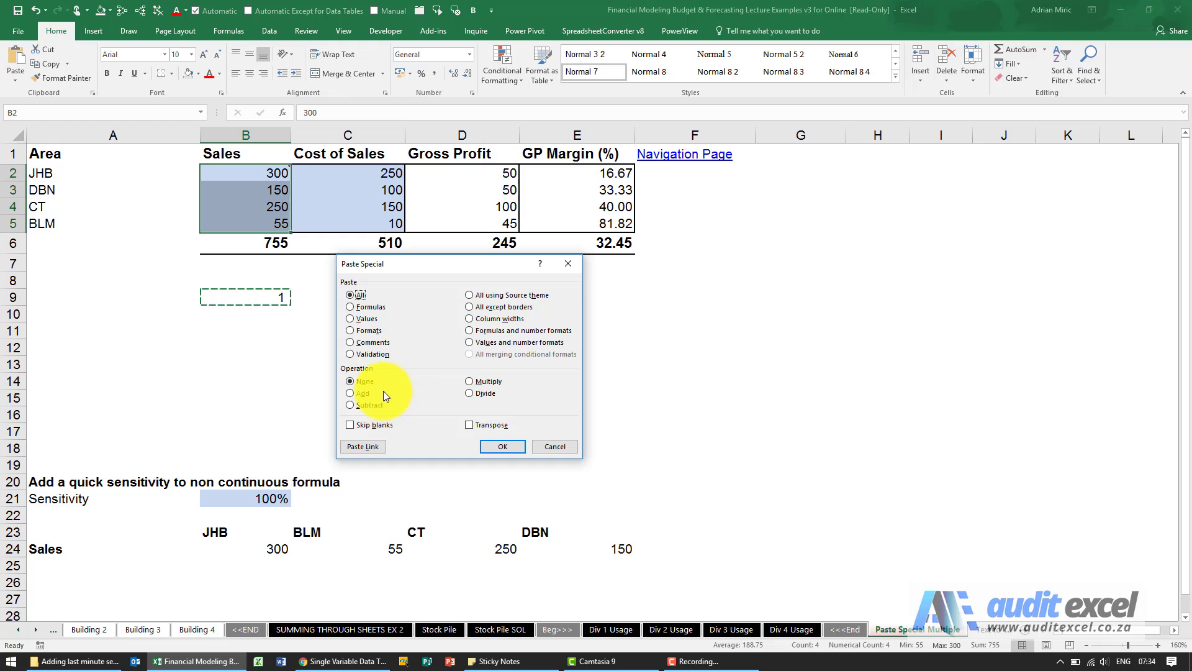
pyautogui.click(485, 383)
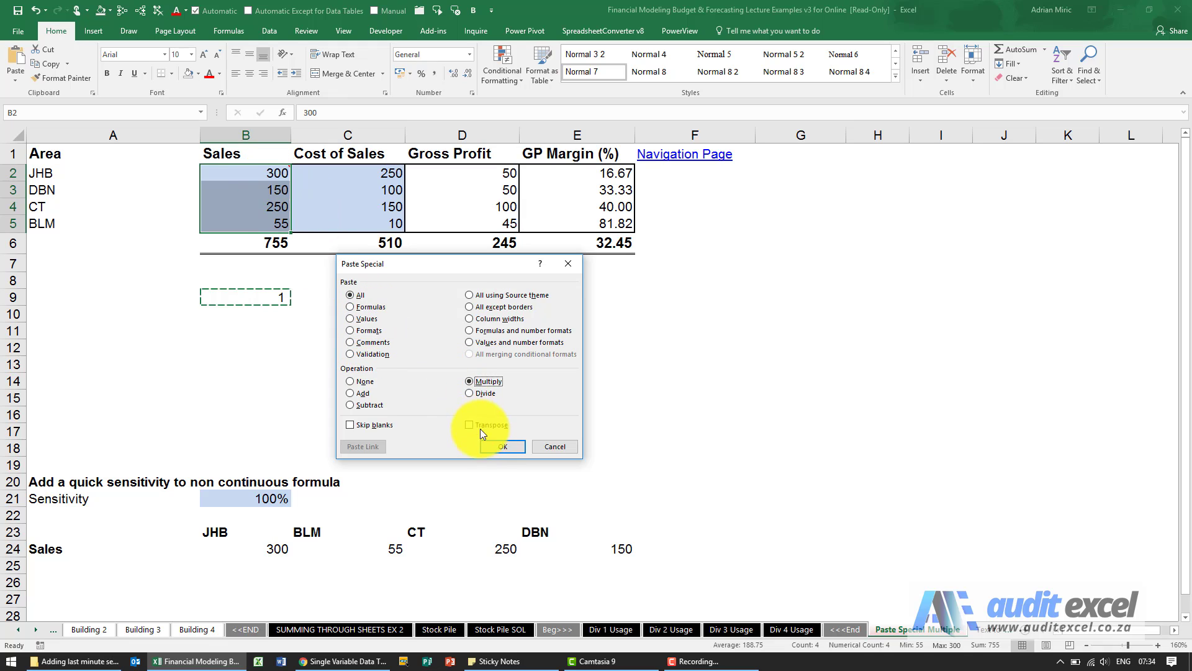
pyautogui.click(502, 447)
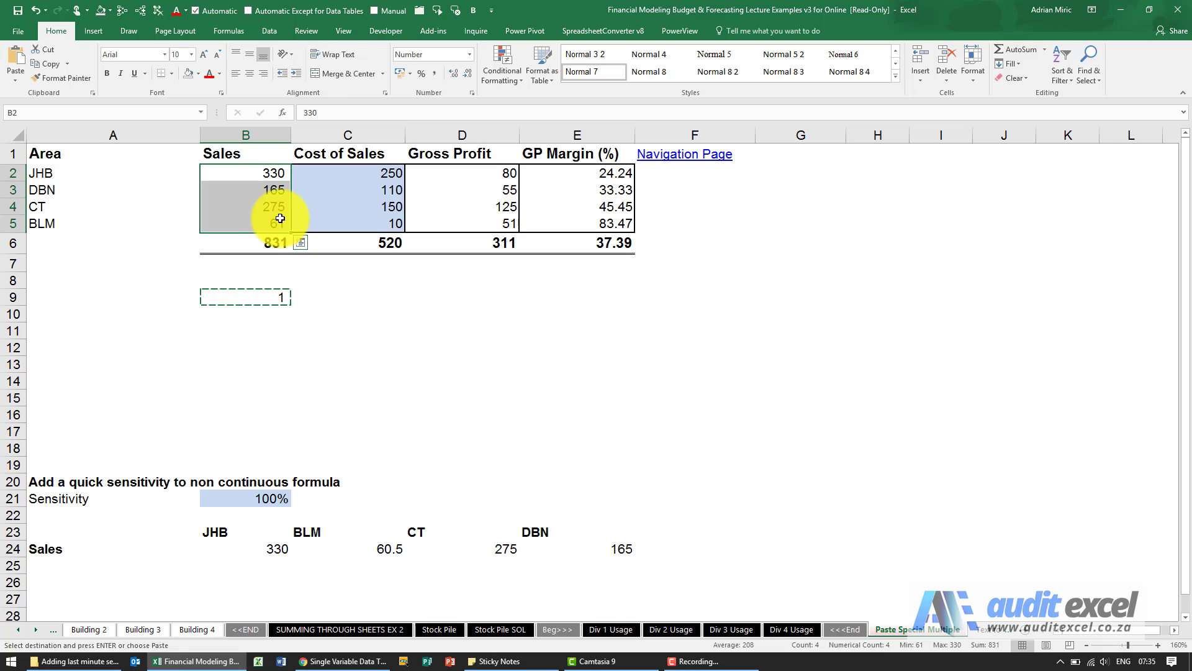
# Step: Check the resulting contents of B2 and B3, undo the Paste Special multiplication and clear the copy selection
pyautogui.click(274, 174)
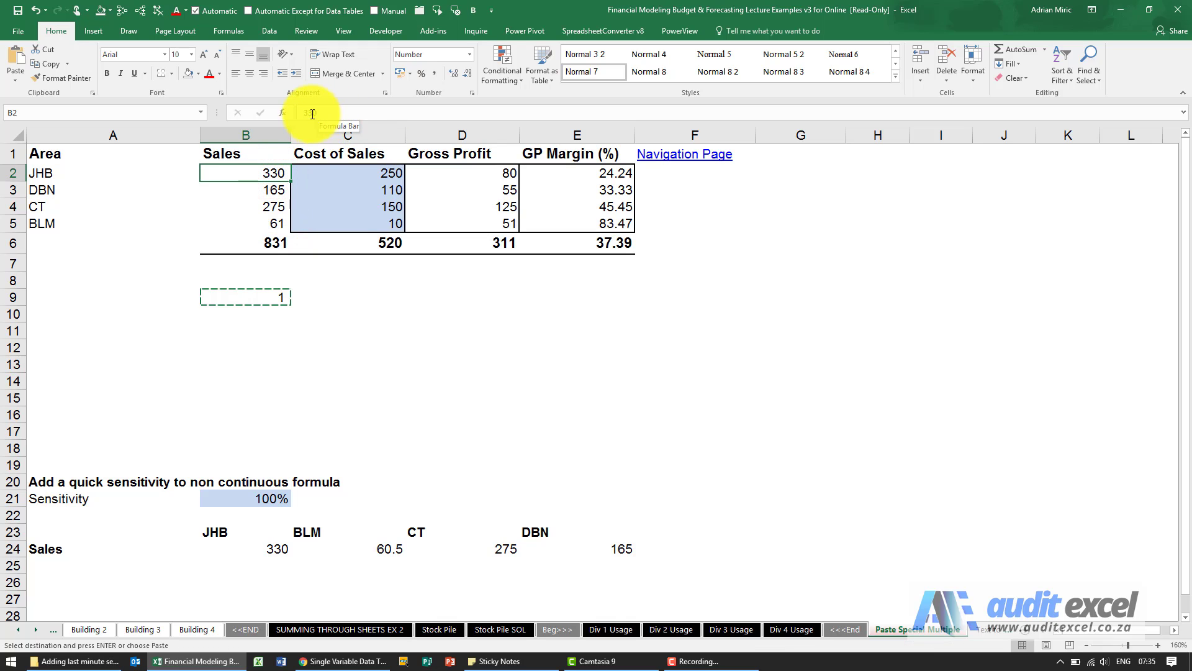
pyautogui.click(274, 189)
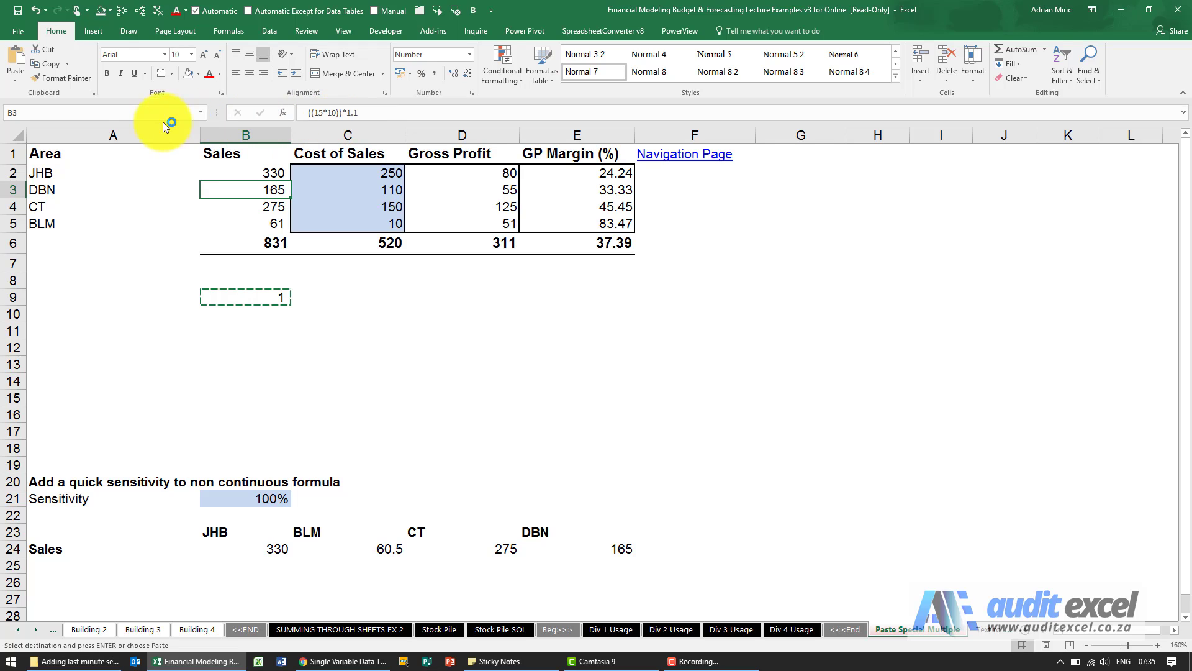
pyautogui.click(36, 11)
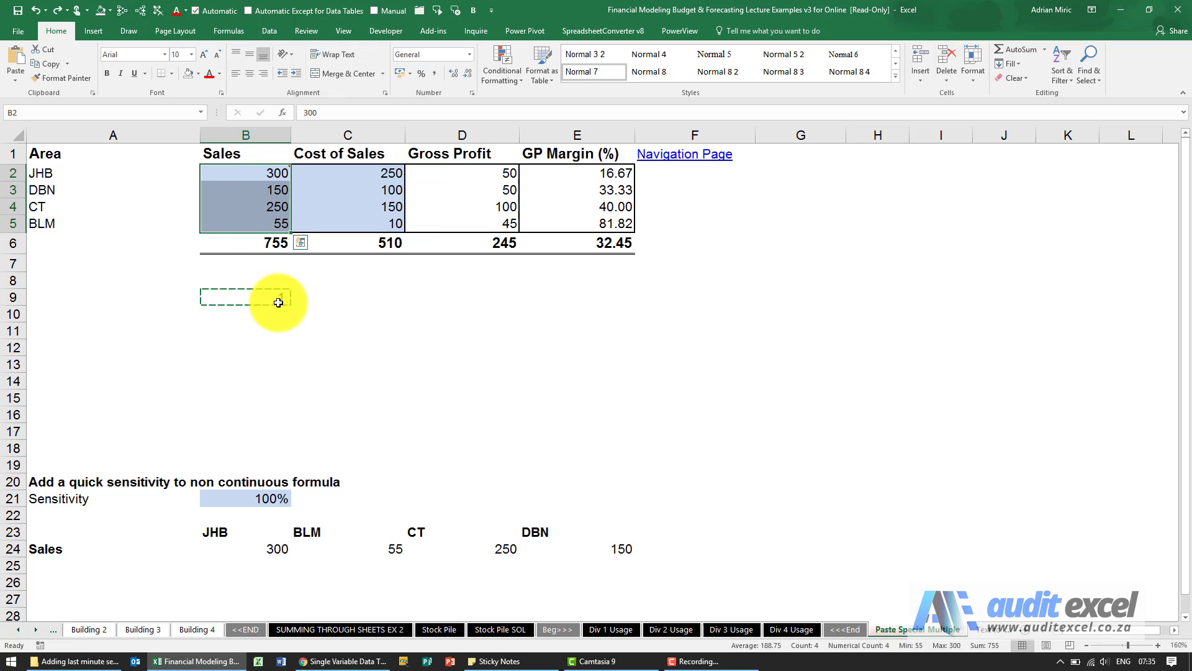
pyautogui.click(299, 371)
pyautogui.press('Escape')
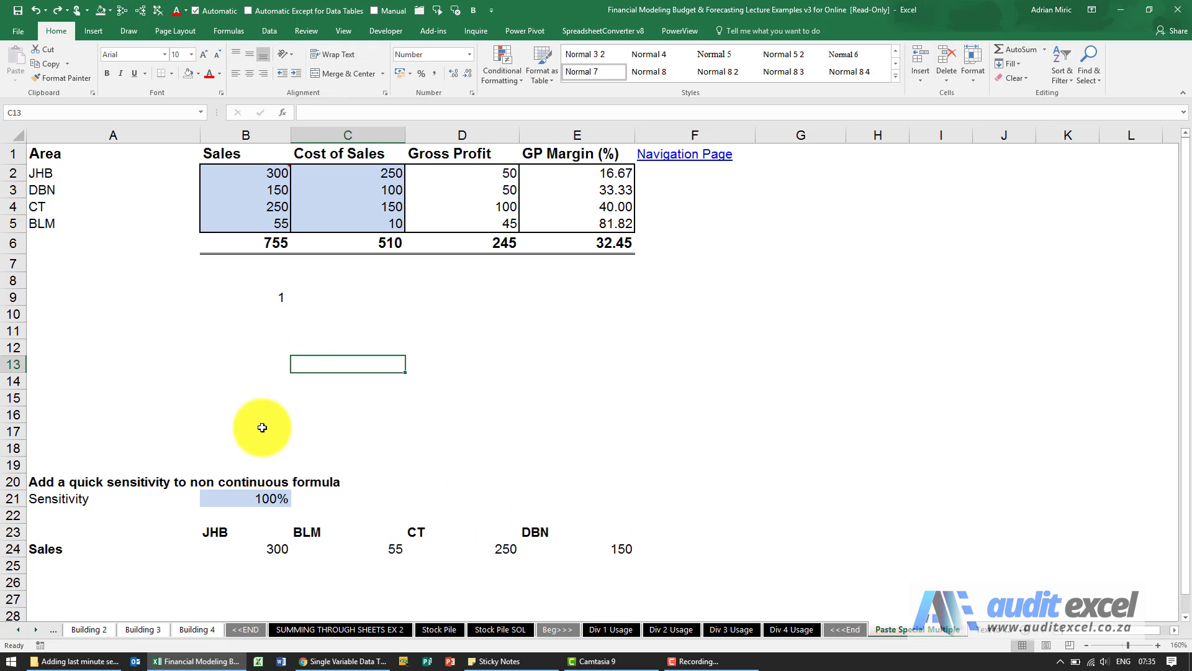
# Step: Trace the precedents of the Sales formulas in B24 through E24, and remove the tracing arrows
pyautogui.click(271, 546)
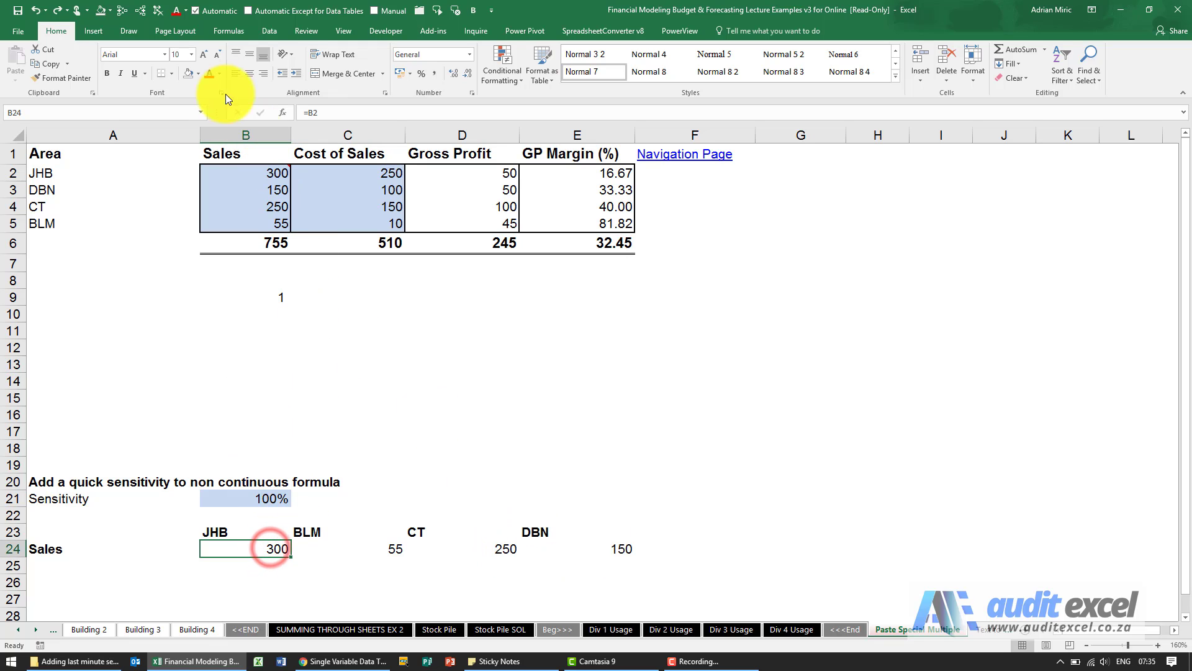
pyautogui.click(125, 18)
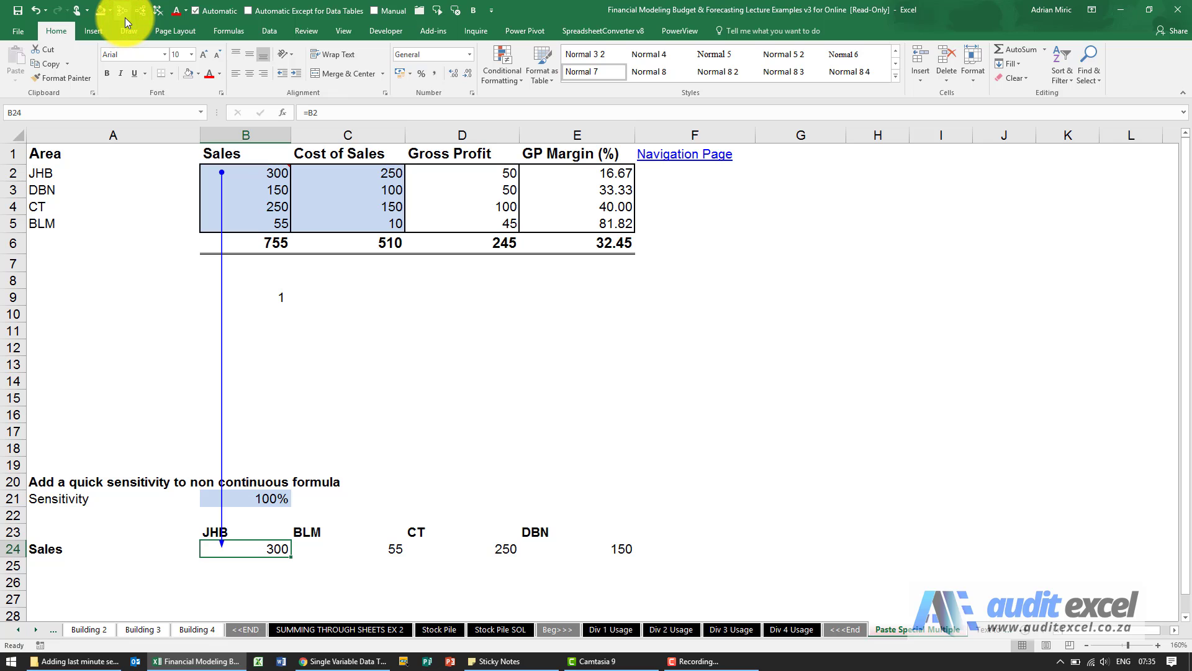
pyautogui.press('Right')
pyautogui.click(125, 15)
pyautogui.press('Right')
pyautogui.click(124, 14)
pyautogui.press('Right')
pyautogui.click(124, 15)
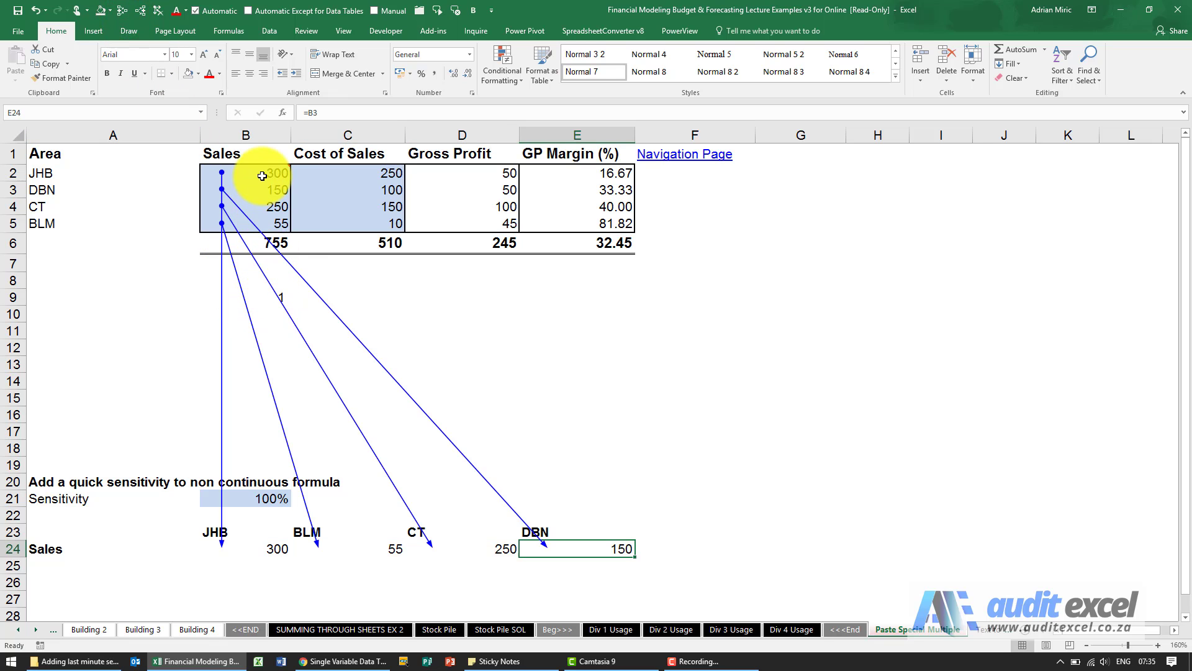
pyautogui.click(165, 14)
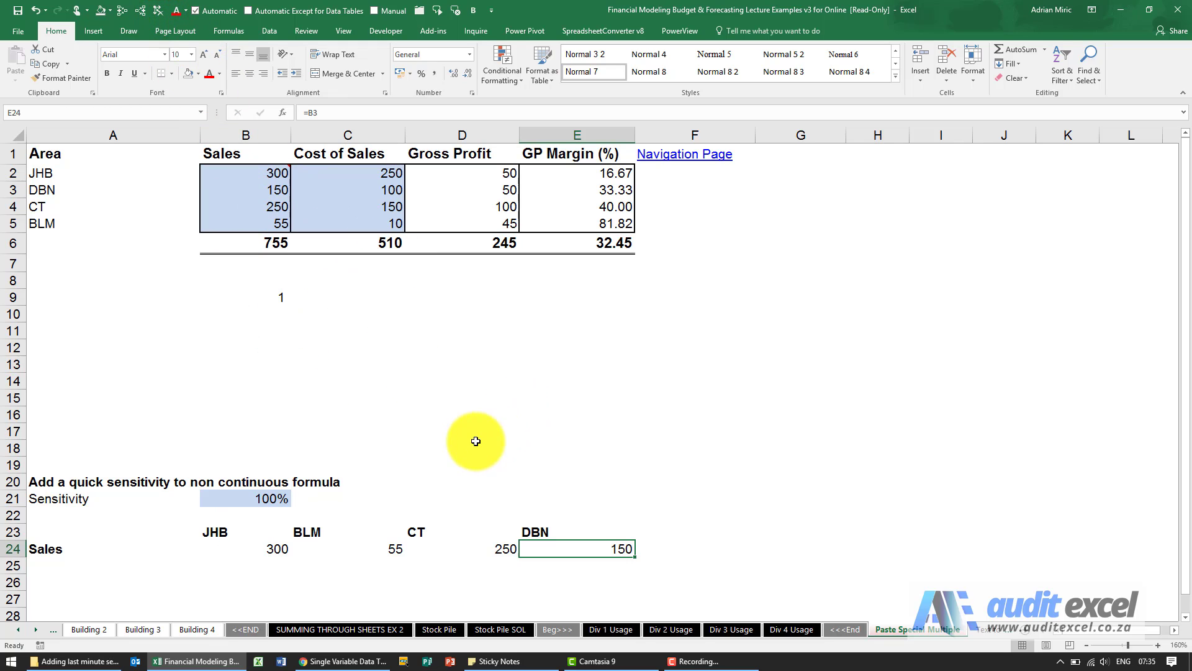
# Step: Change the JHB Sales formula in B24 to =B2*$B$21 so it includes the sensitivity
pyautogui.click(268, 549)
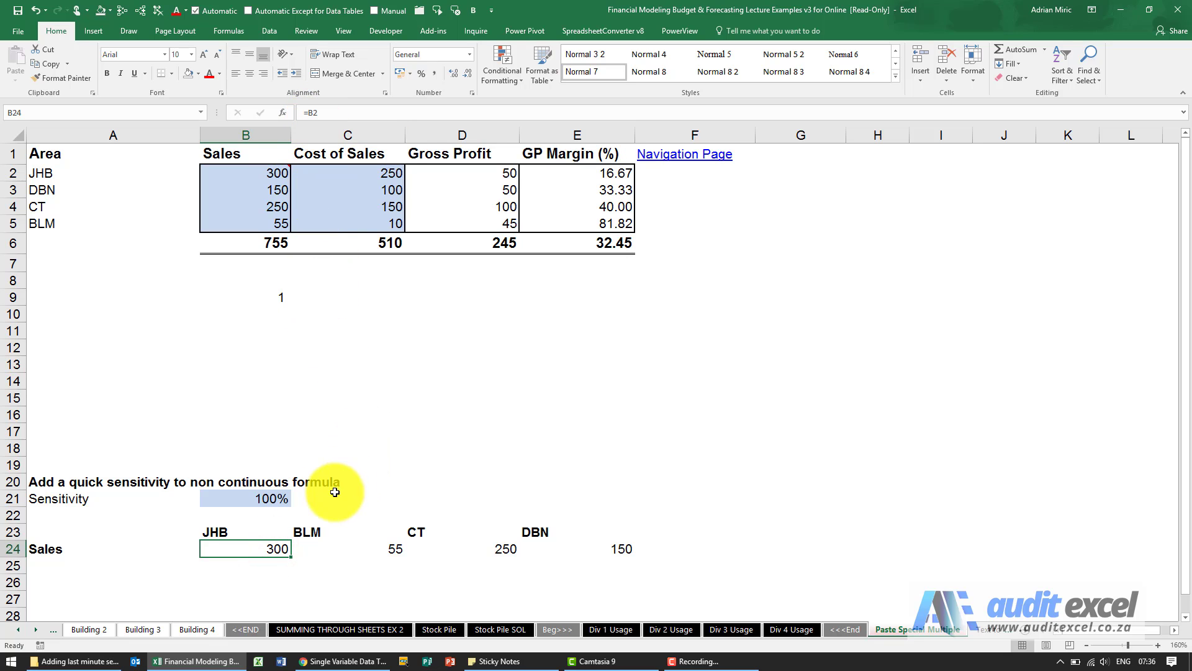
pyautogui.click(383, 111)
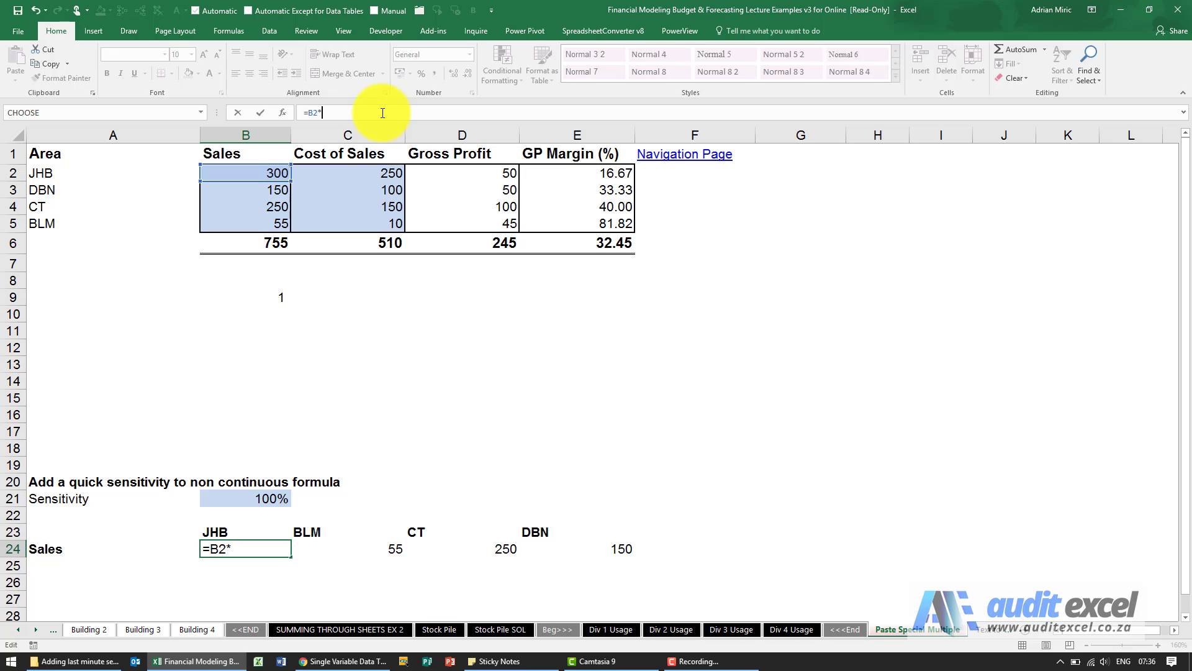
pyautogui.click(246, 498)
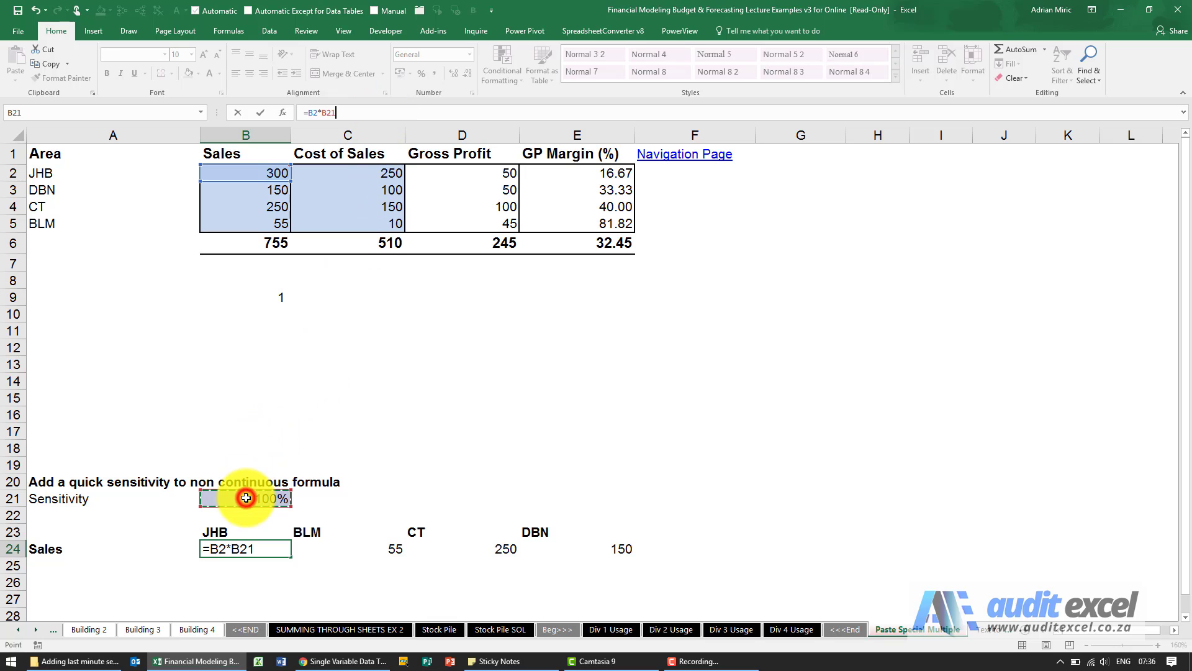
pyautogui.press('F4')
pyautogui.press('Return')
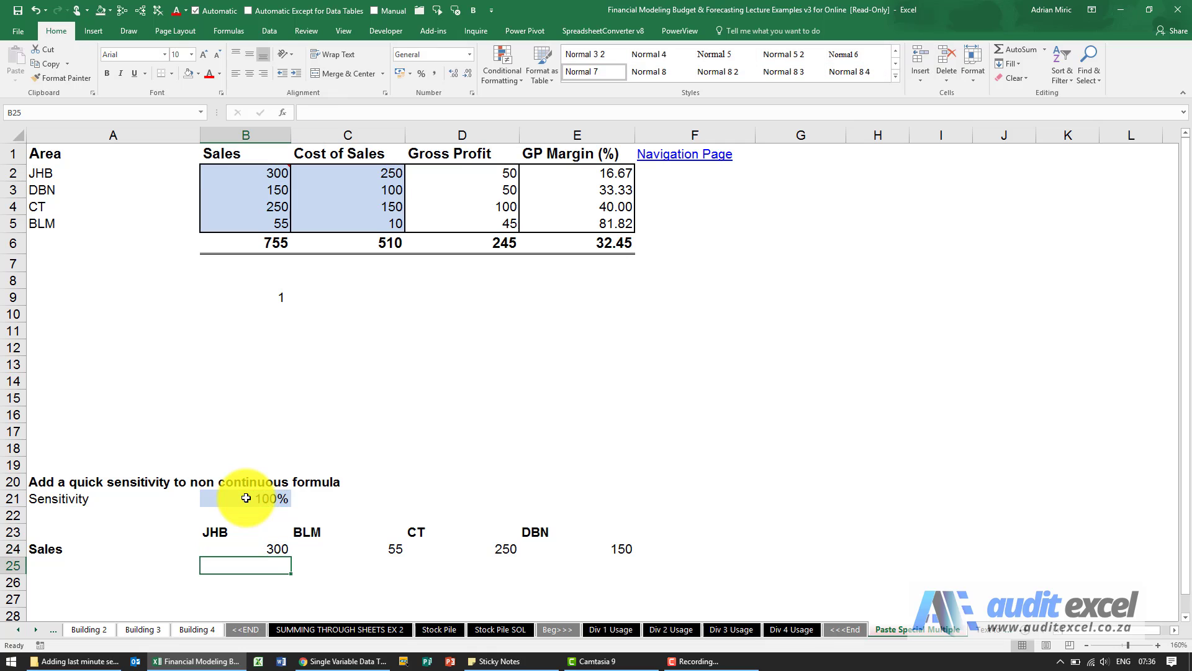
# Step: Review the Sales formulas in C24:E24 and undo the sensitivity edit to B24
pyautogui.click(388, 549)
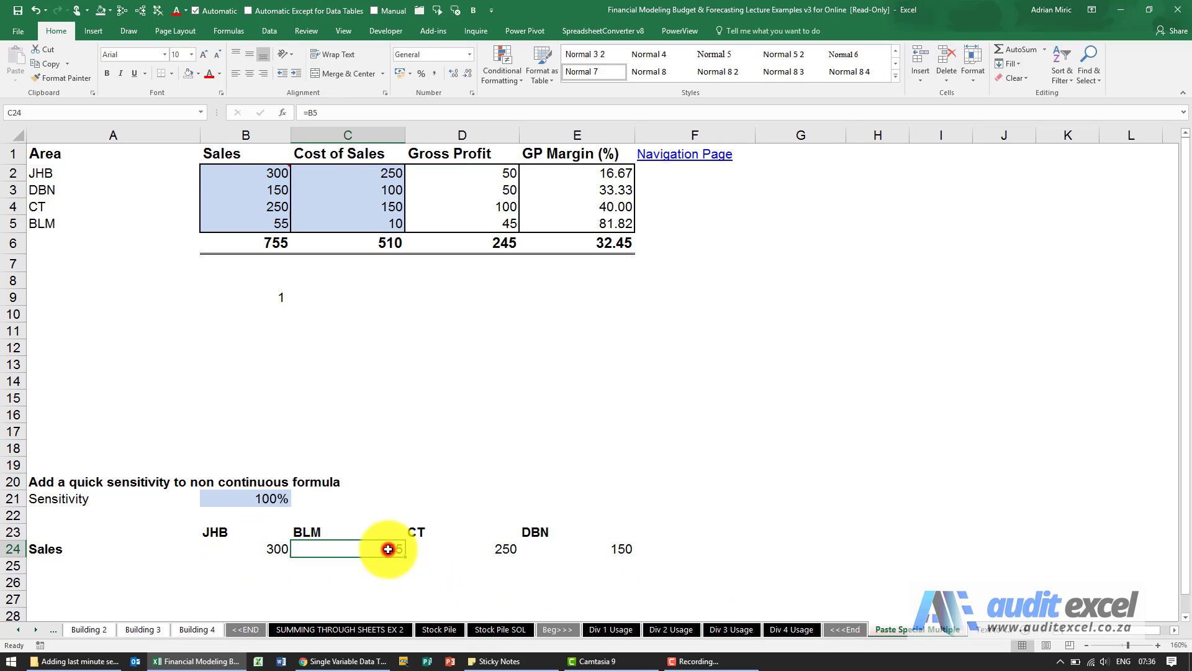
pyautogui.click(462, 549)
pyautogui.click(563, 545)
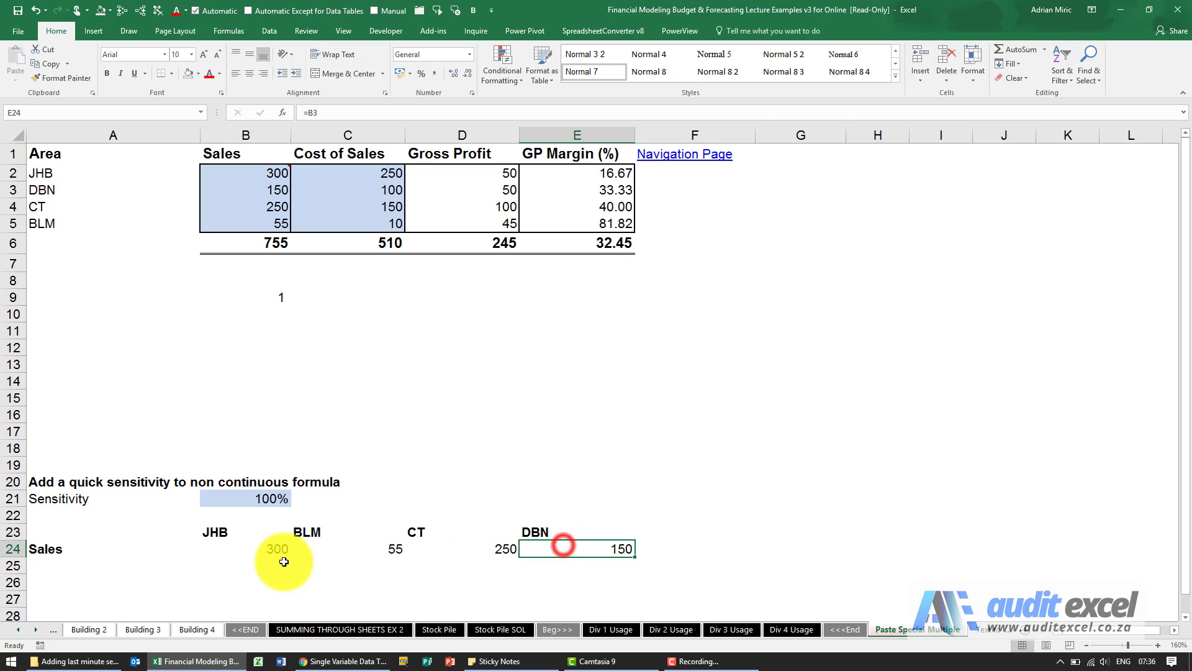
pyautogui.click(261, 549)
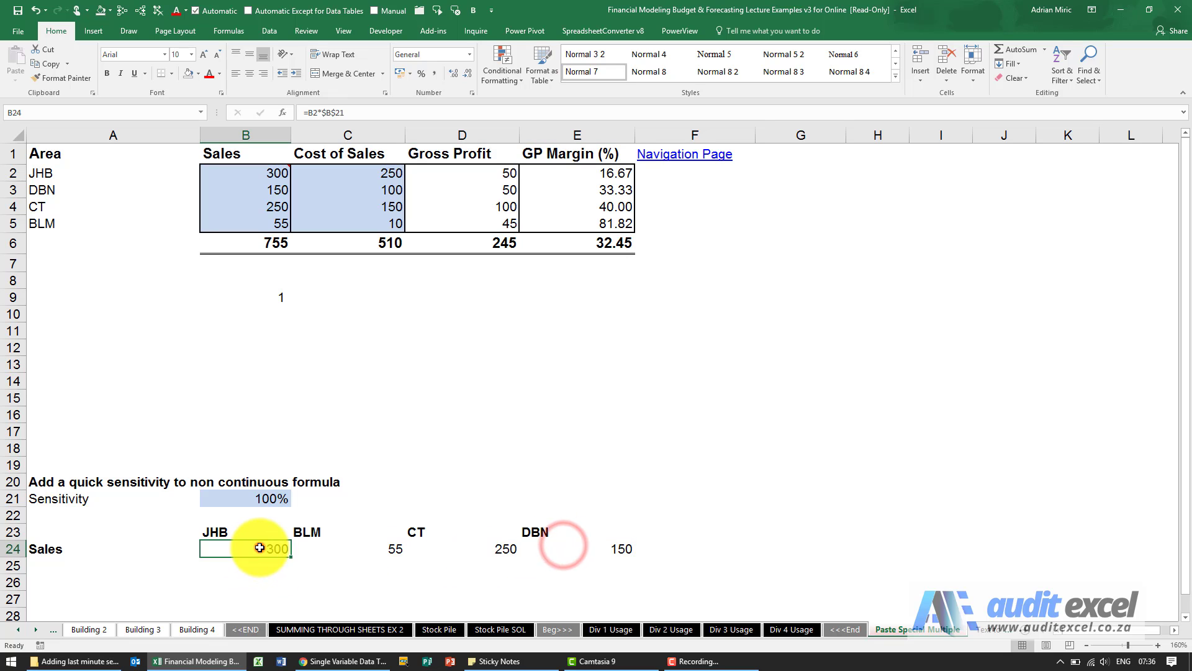
pyautogui.click(35, 14)
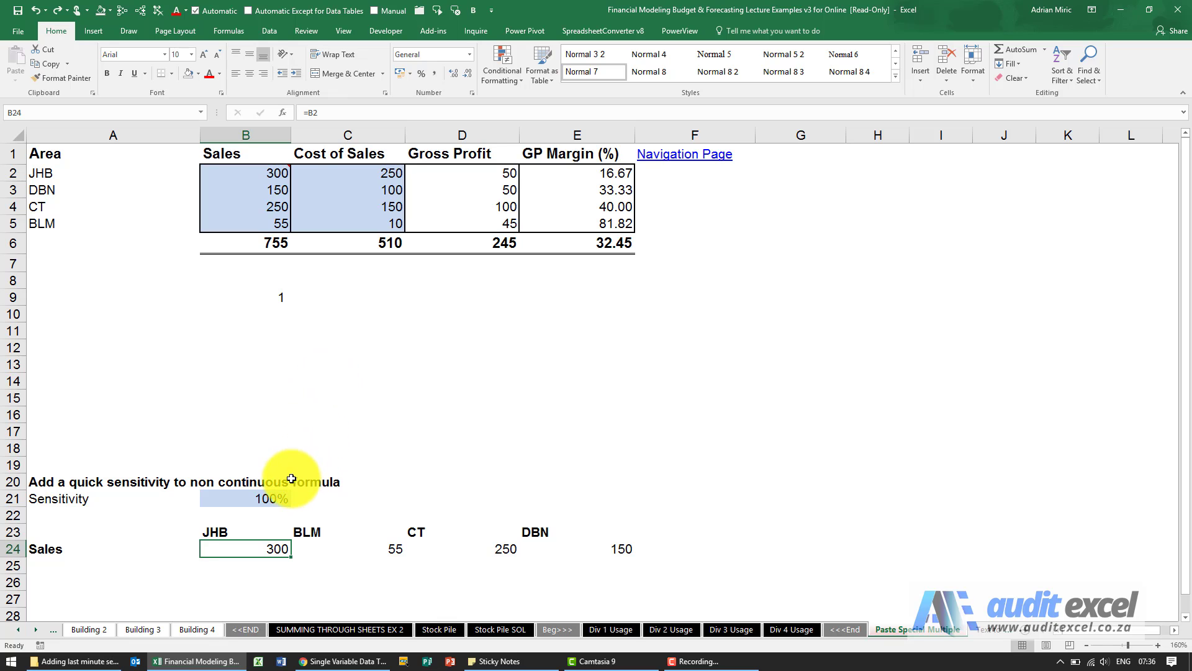
# Step: Enter the formula =$B$21 in cell D21 as an absolute reference to the sensitivity percentage
pyautogui.click(399, 497)
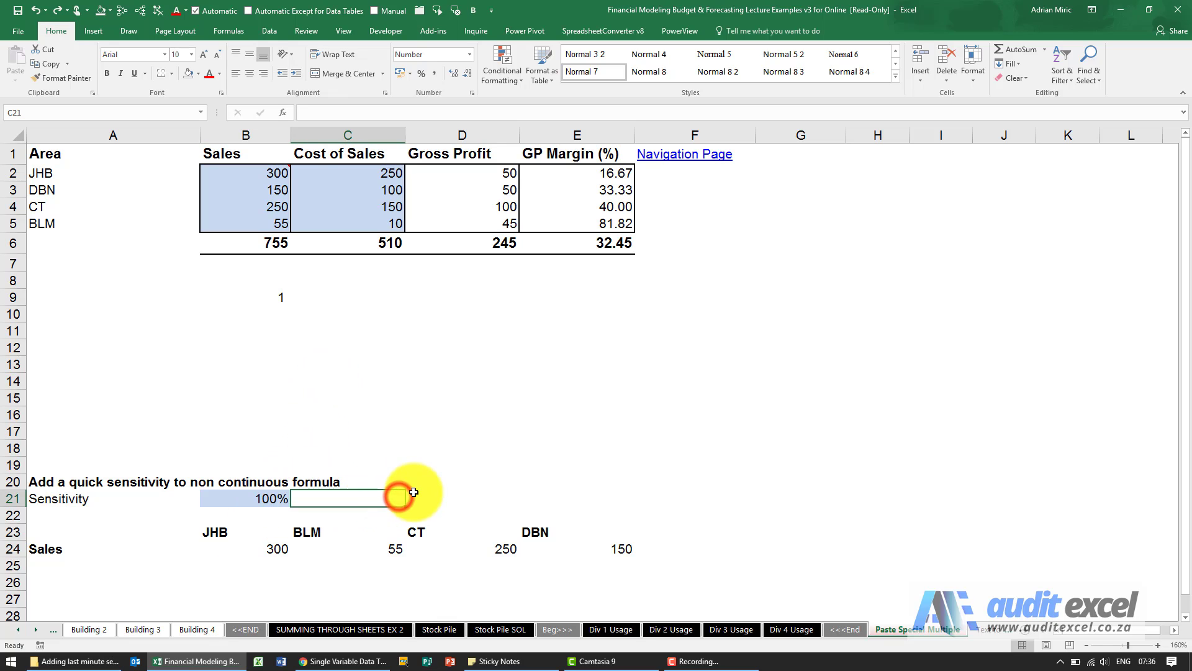
pyautogui.click(444, 498)
pyautogui.write('=')
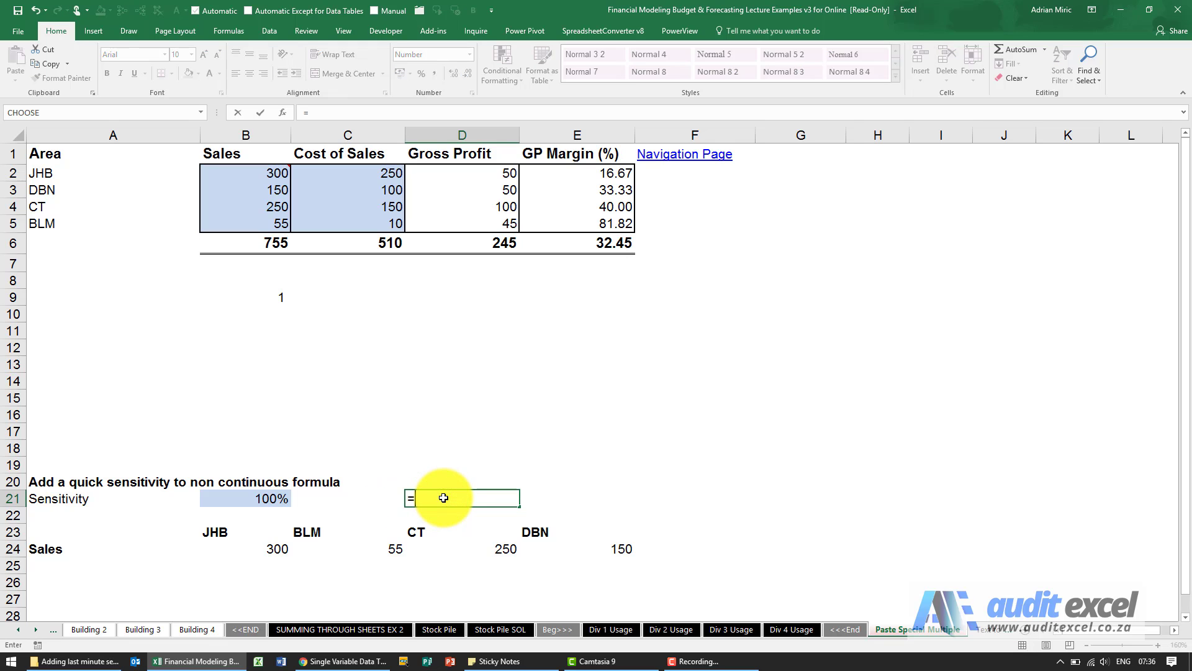
pyautogui.click(268, 497)
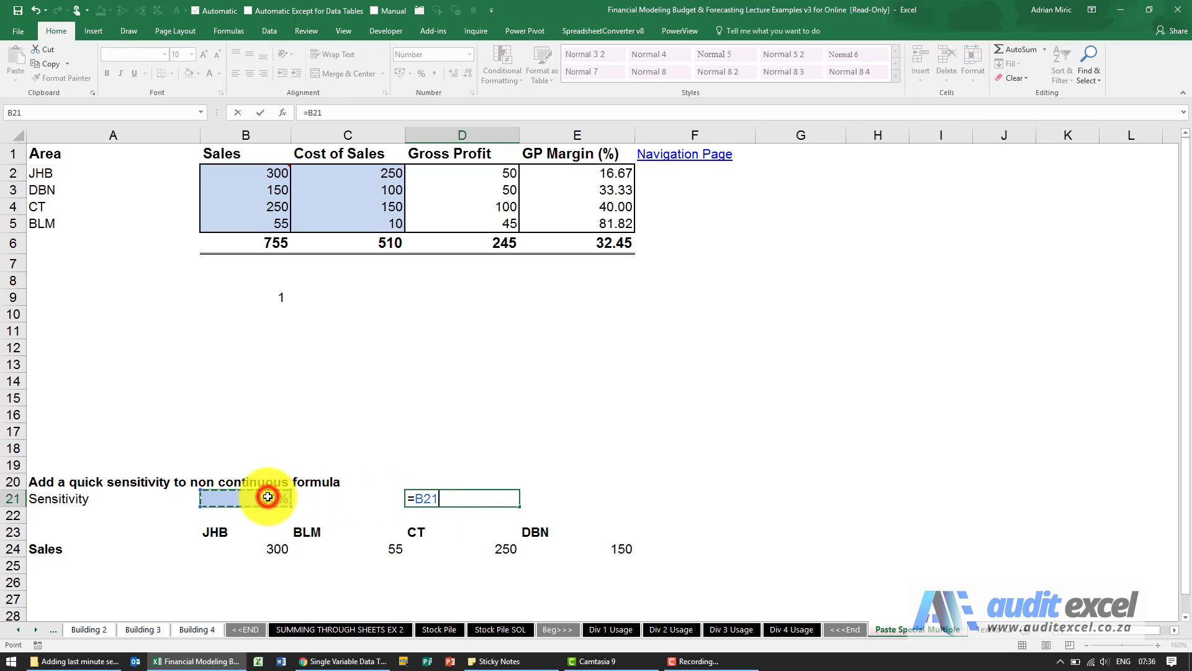
pyautogui.press('F4')
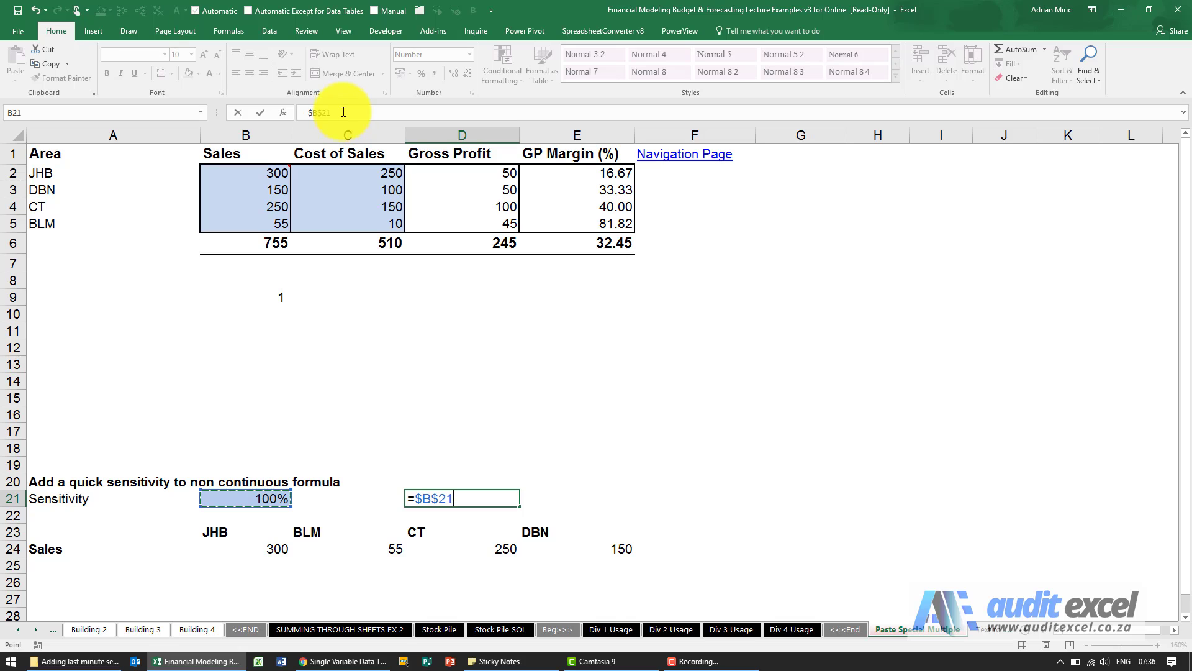
pyautogui.hotkey('ctrl', 'Return')
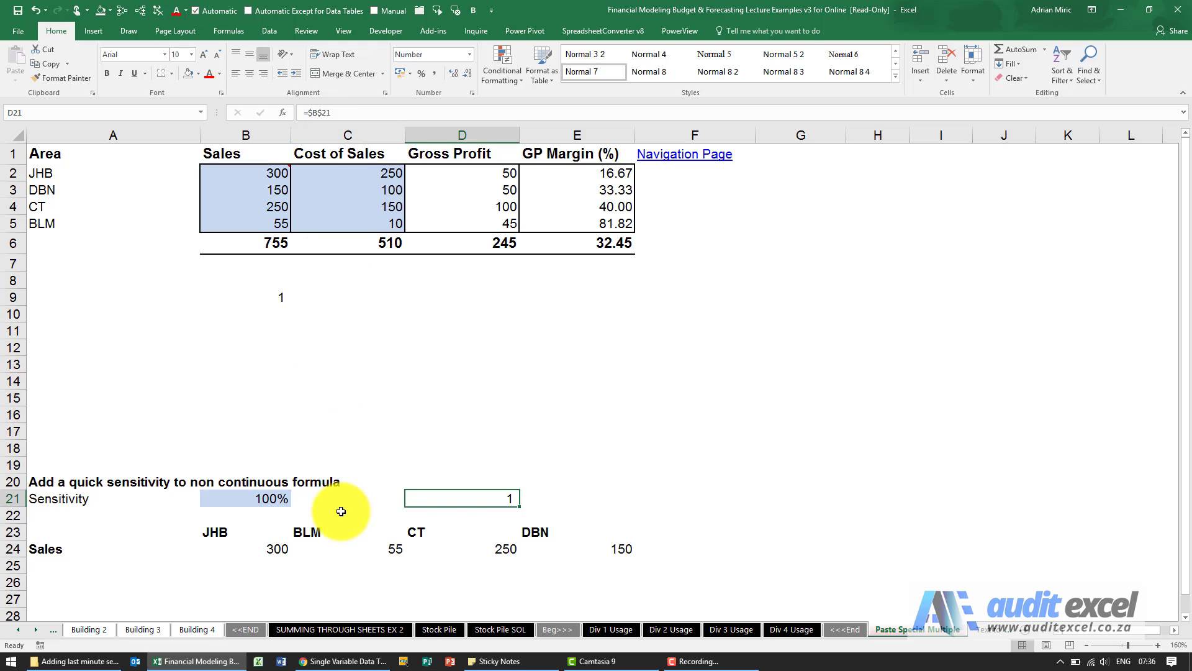
# Step: Copy the sensitivity link in D21 and apply it to the Sales formulas in B24:E24 with Paste Special Multiply
pyautogui.click(454, 500)
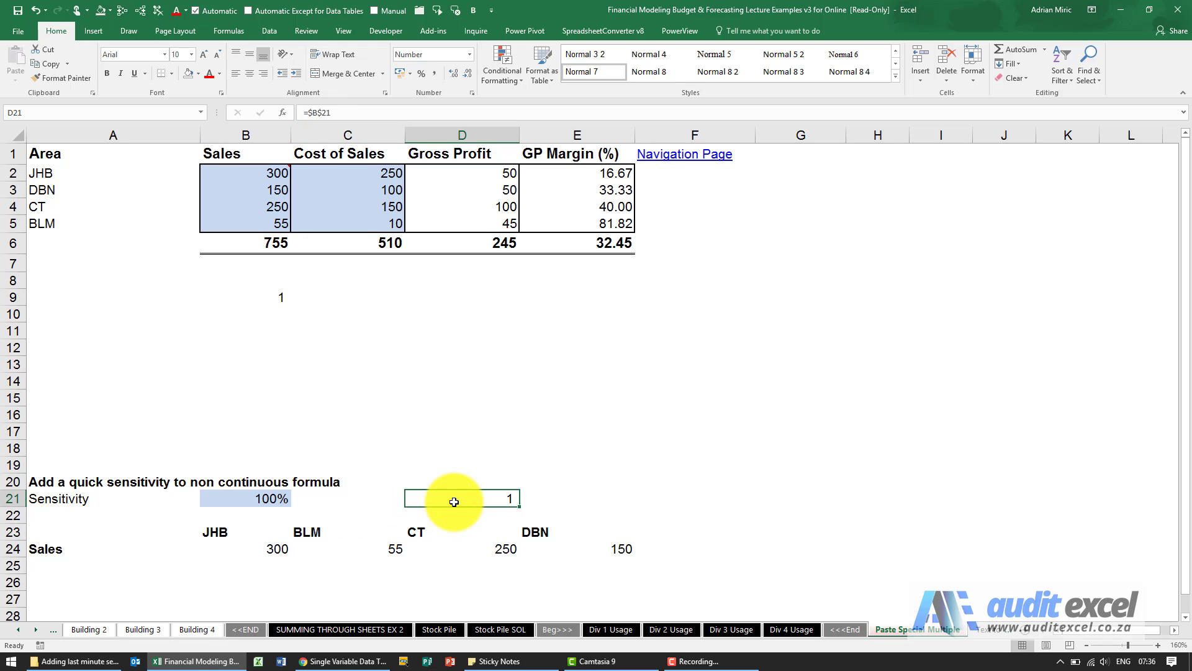
pyautogui.hotkey('ctrl', 'c')
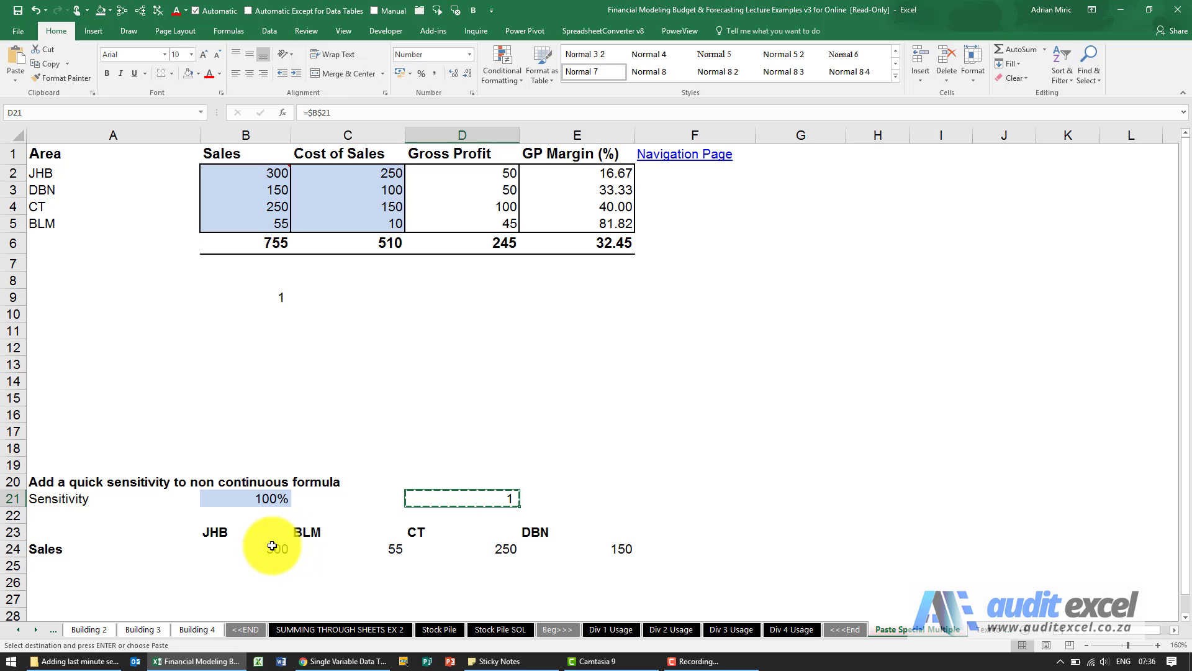
pyautogui.moveTo(279, 548); pyautogui.dragTo(572, 542)
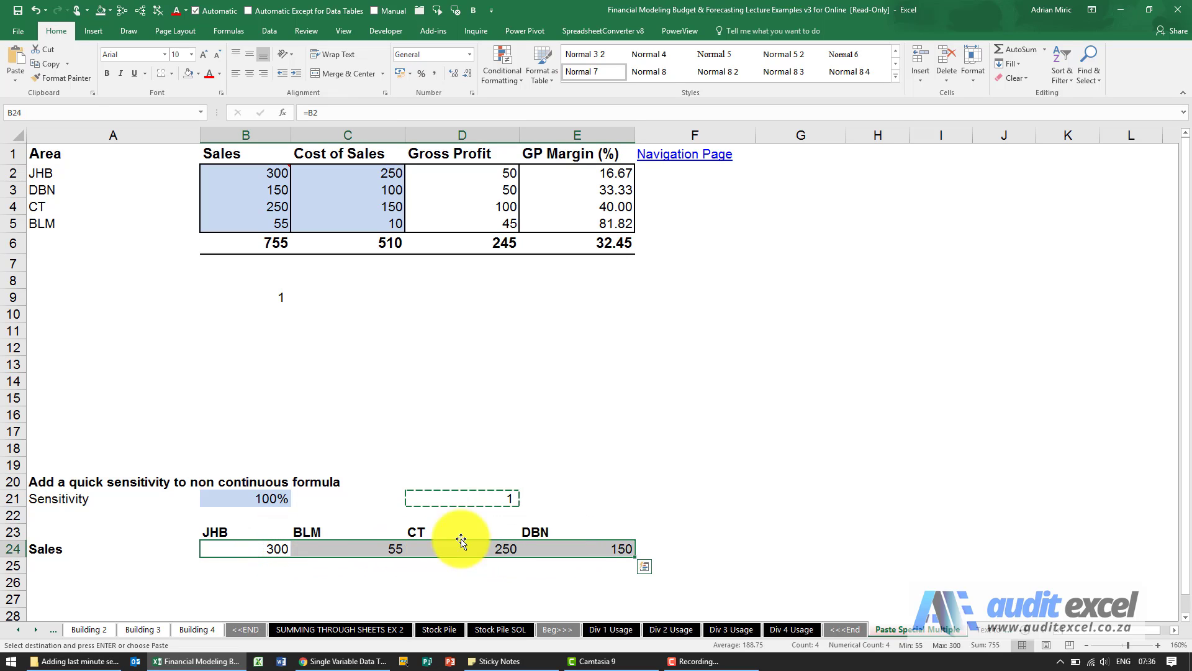
pyautogui.click(13, 80)
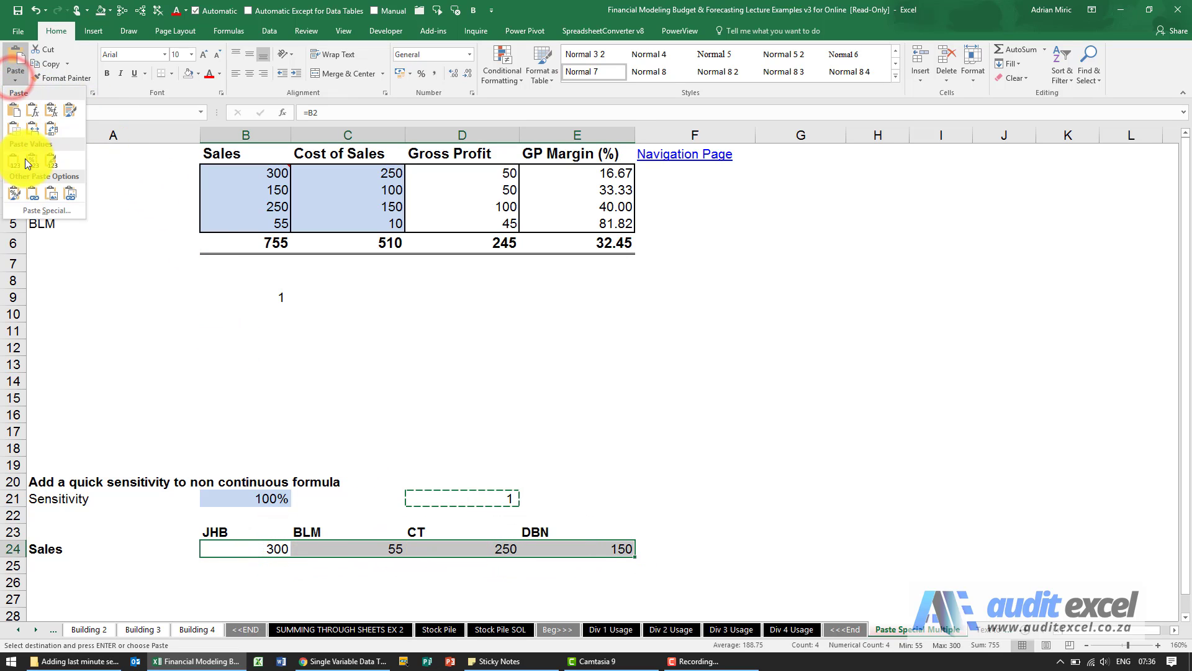
pyautogui.click(36, 209)
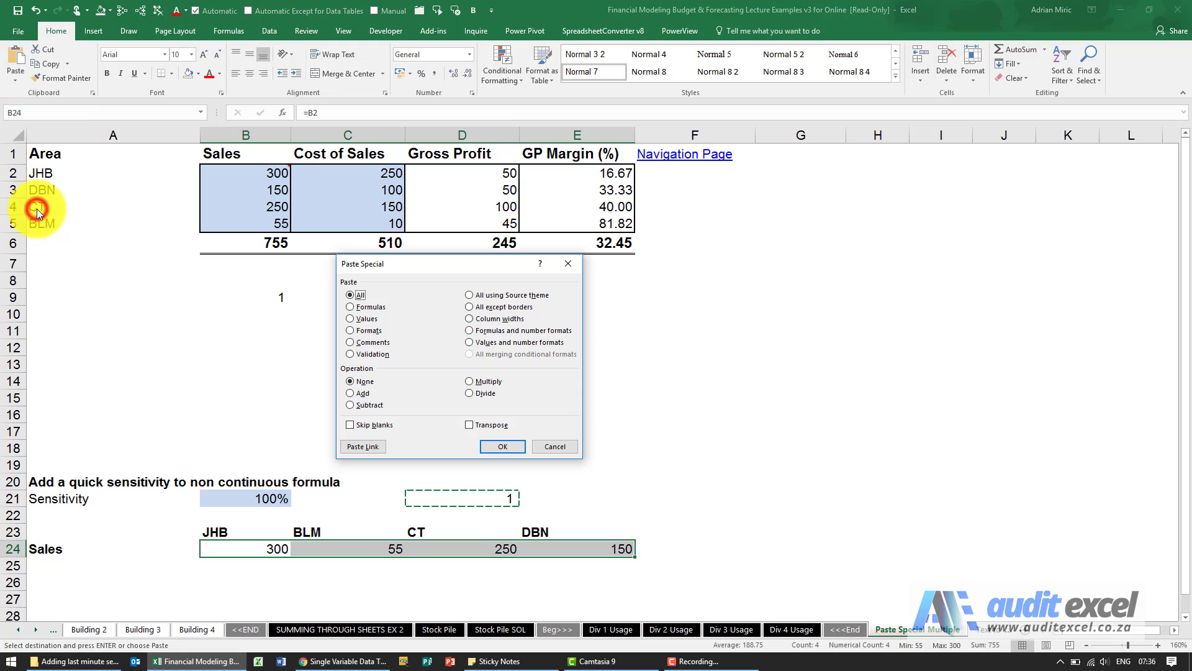
pyautogui.click(478, 381)
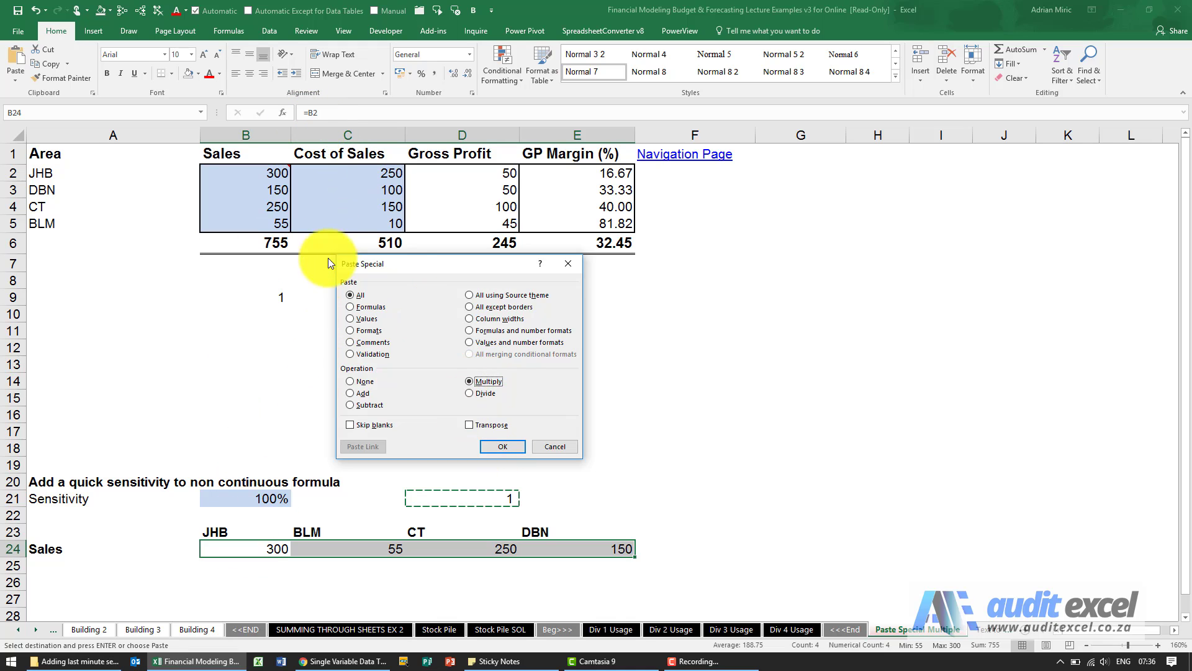
pyautogui.click(509, 445)
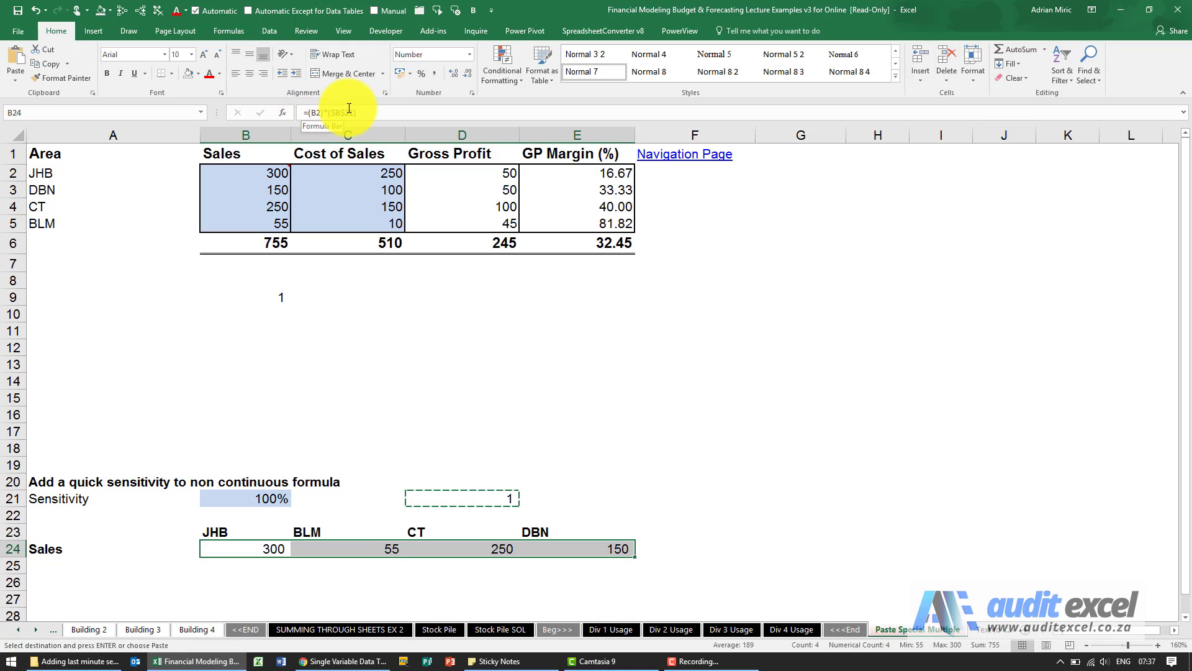
# Step: Trace the precedents of the BLM Sales formula in C24, and remove the tracing arrows
pyautogui.click(371, 548)
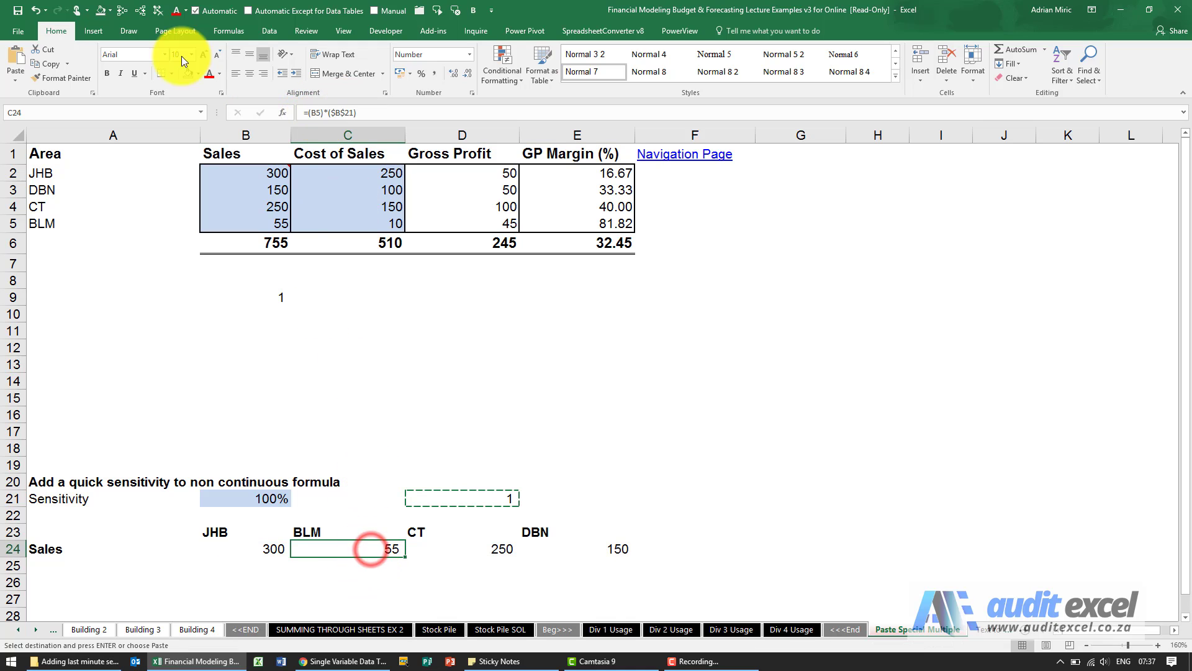
pyautogui.click(123, 10)
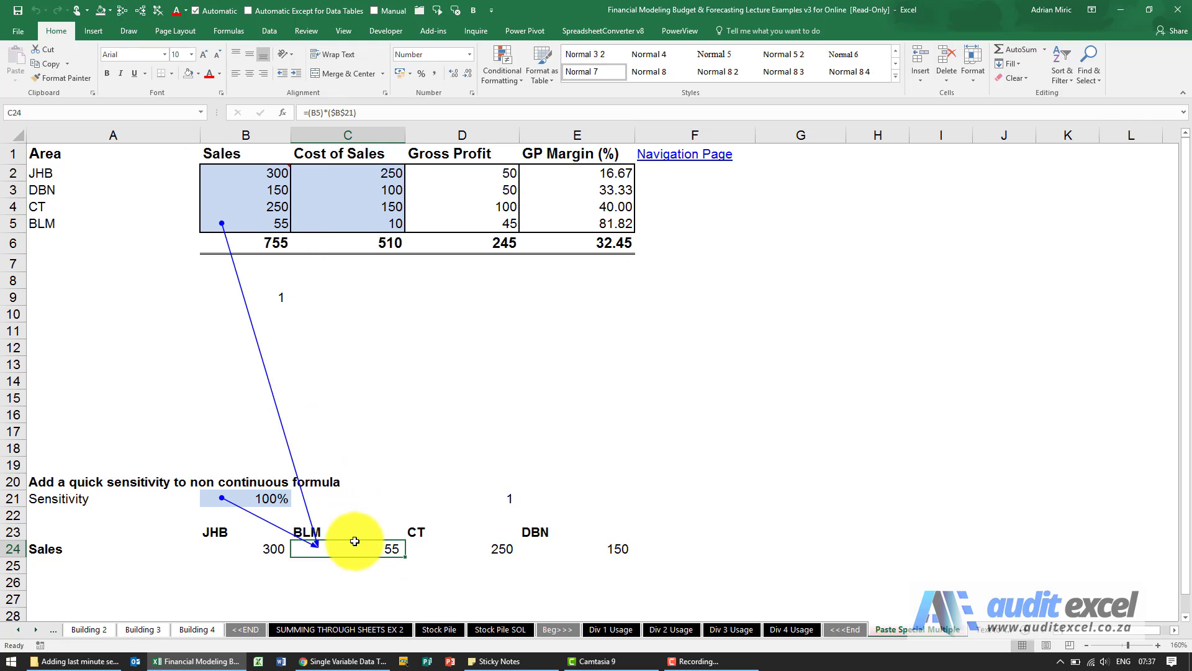
pyautogui.click(509, 499)
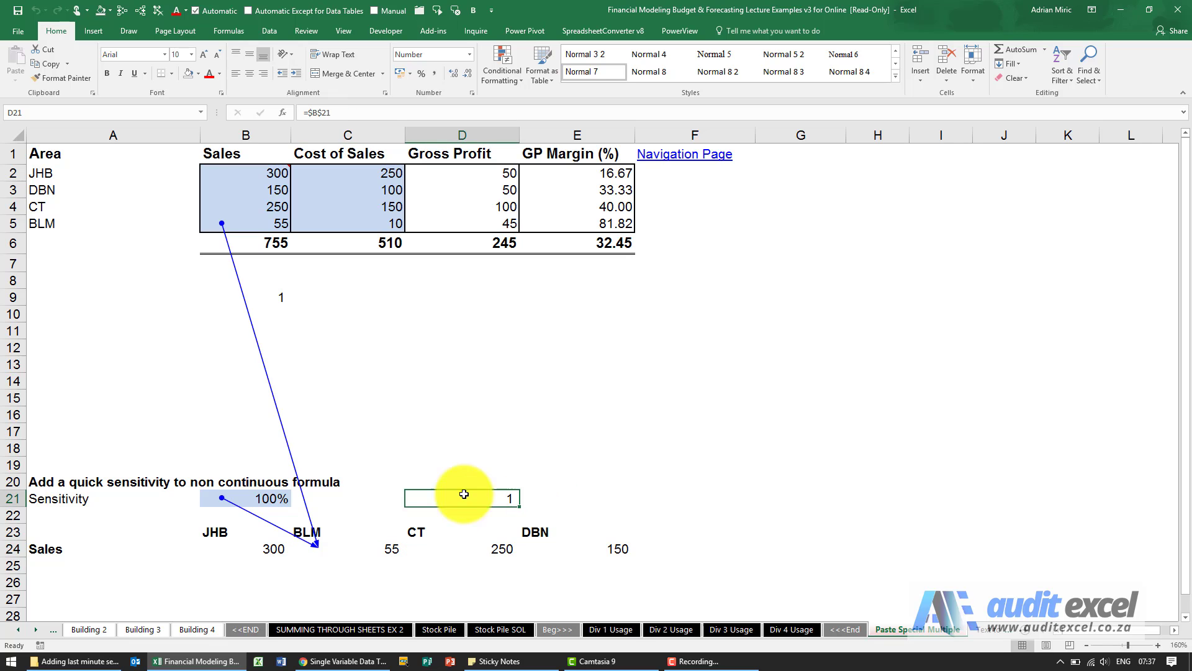
pyautogui.click(154, 17)
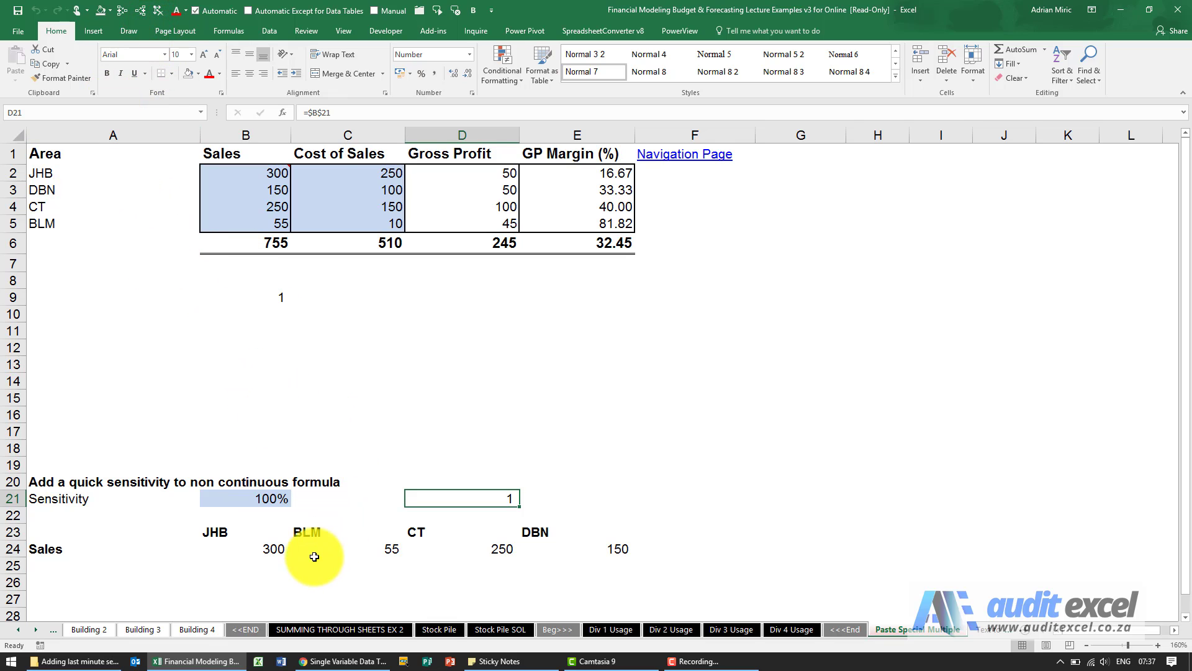
# Step: Compare the Sales formula in B24 with the constant multiplier in B9 and the absolute reference in D21
pyautogui.click(274, 549)
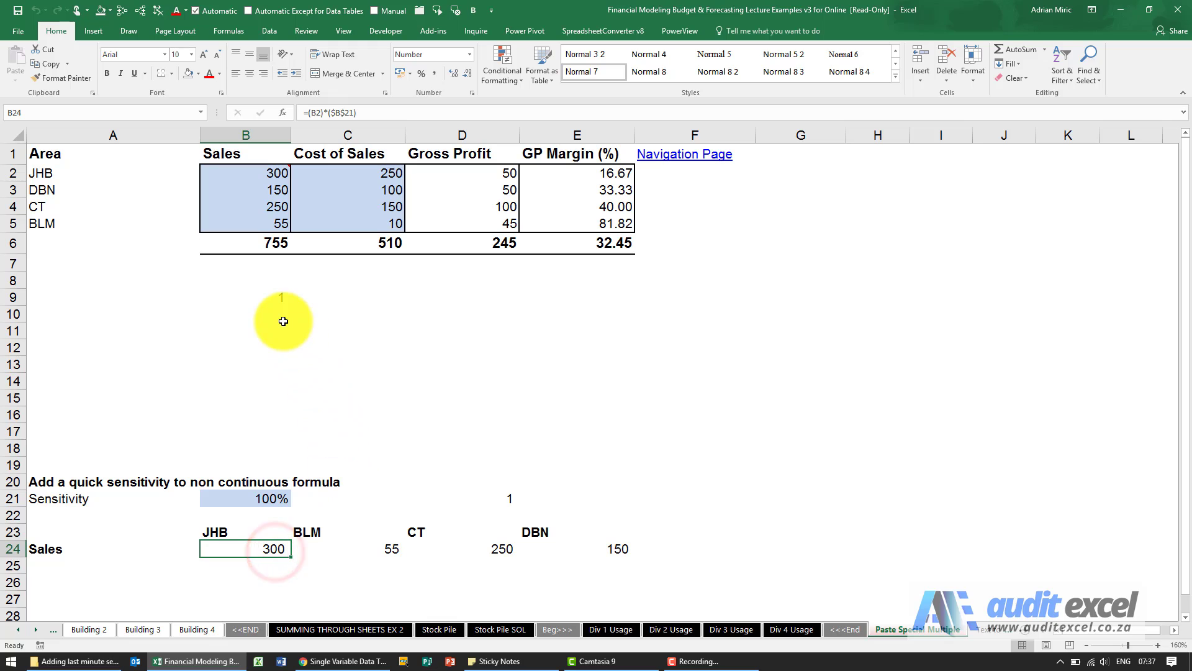
pyautogui.click(280, 298)
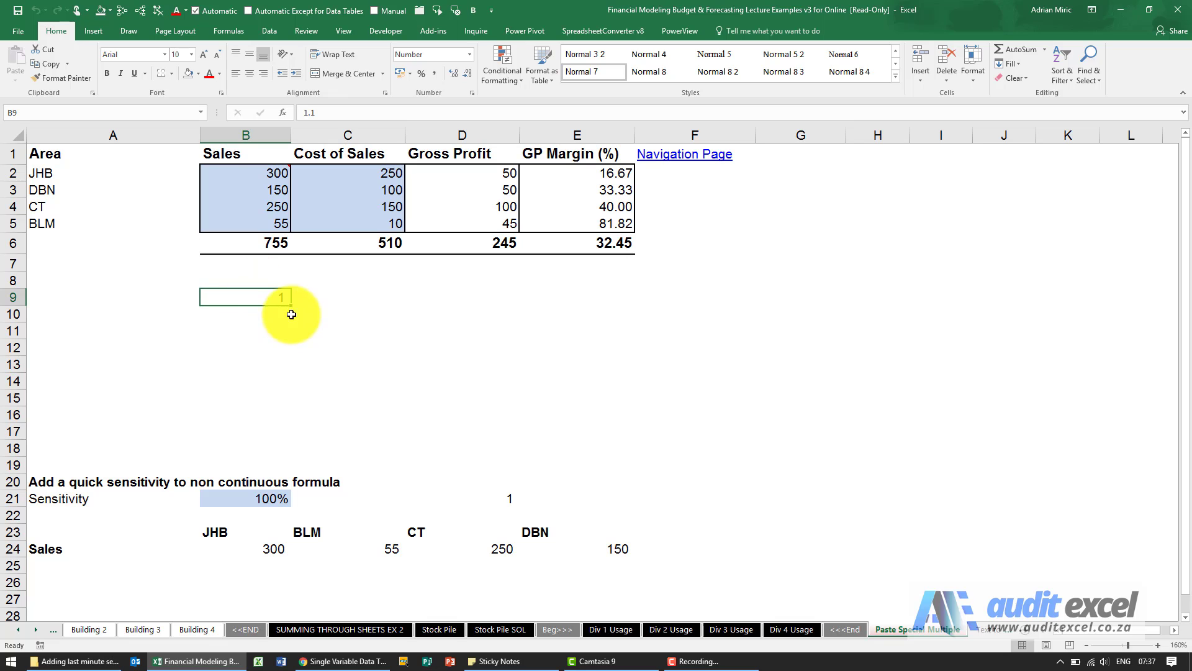
pyautogui.doubleClick(299, 112)
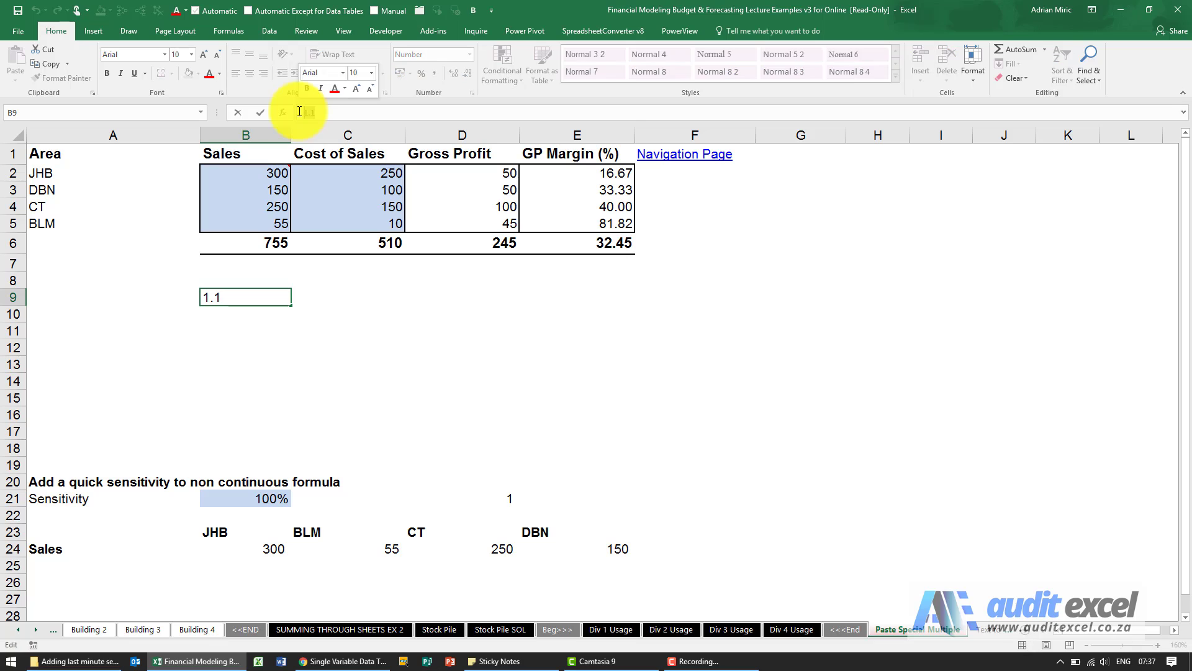
pyautogui.write('1')
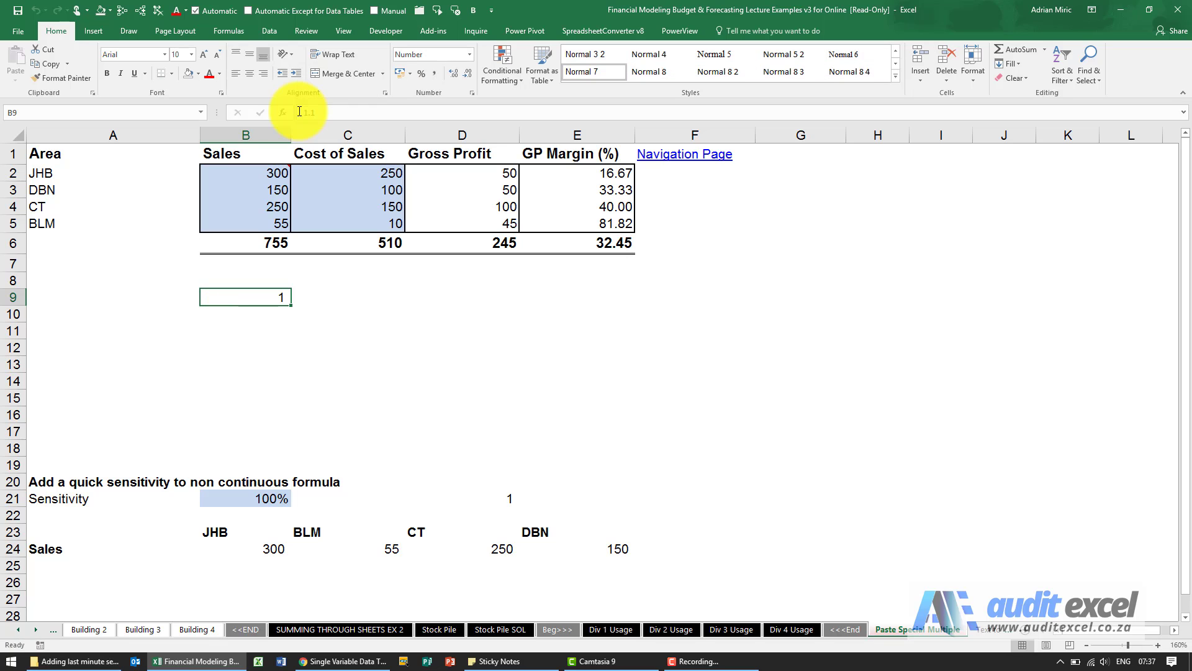
pyautogui.click(505, 500)
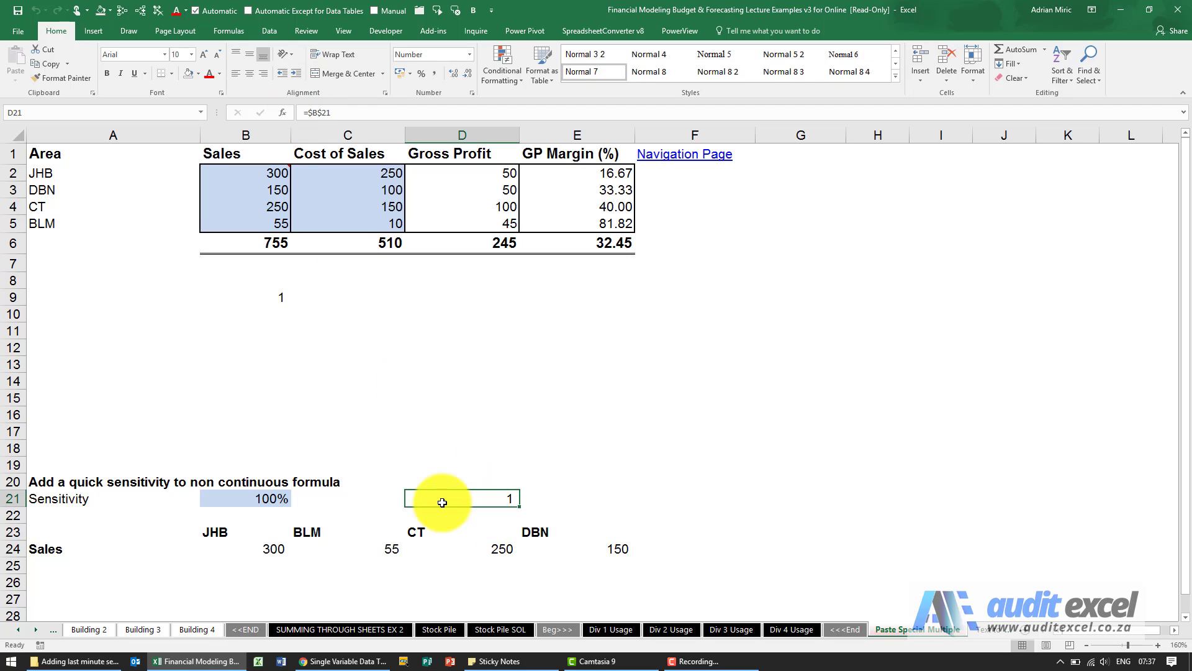
pyautogui.click(309, 113)
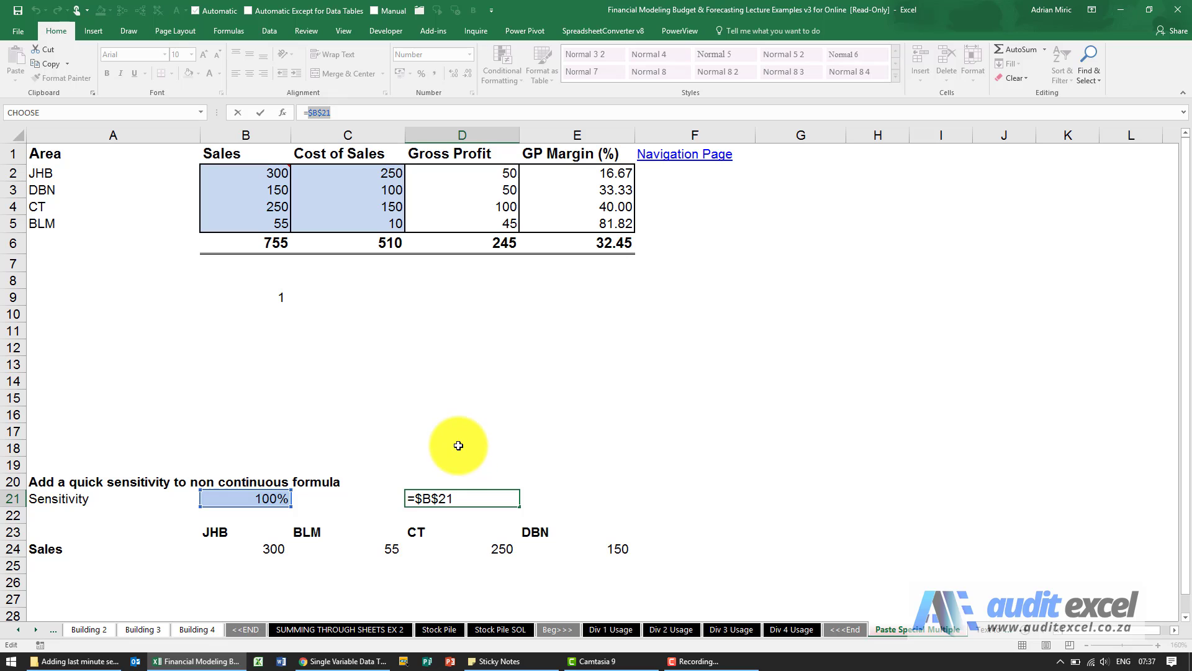
pyautogui.hotkey('ctrl', 'Return')
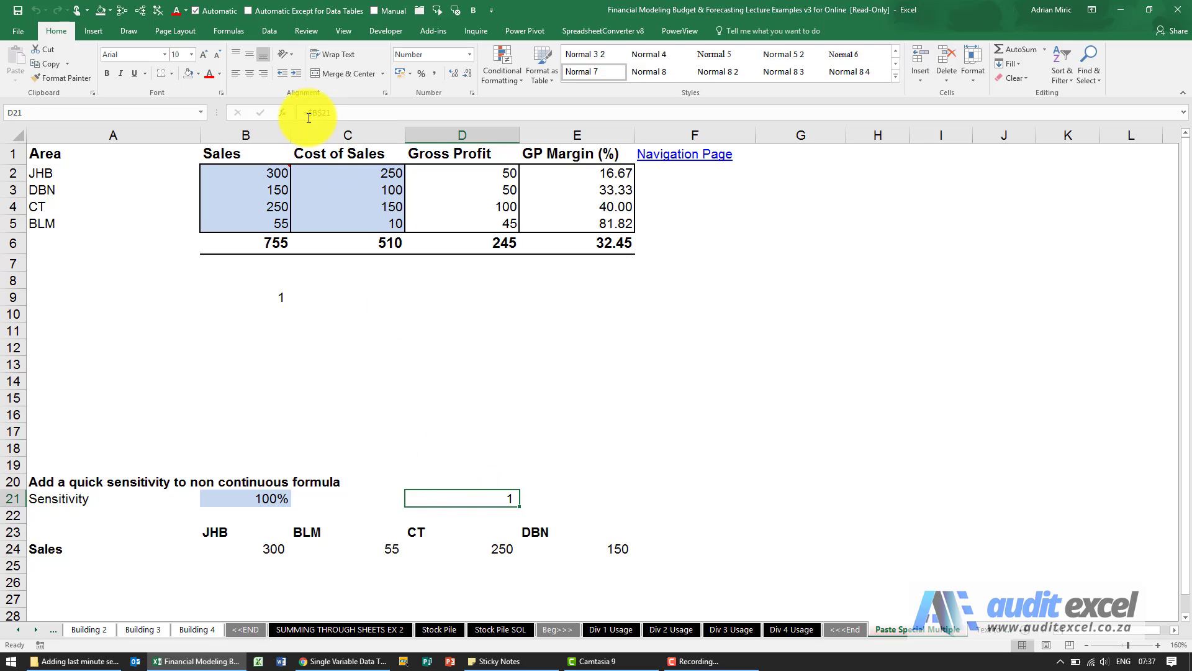
pyautogui.moveTo(308, 115); pyautogui.dragTo(349, 112)
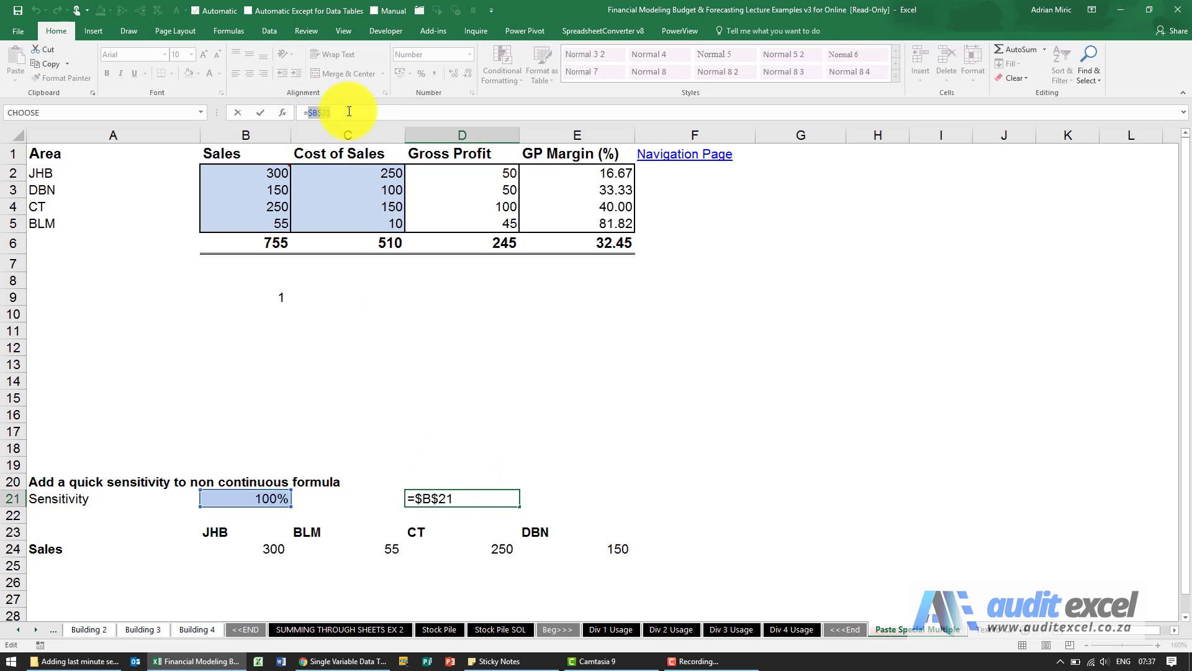
pyautogui.press('Escape')
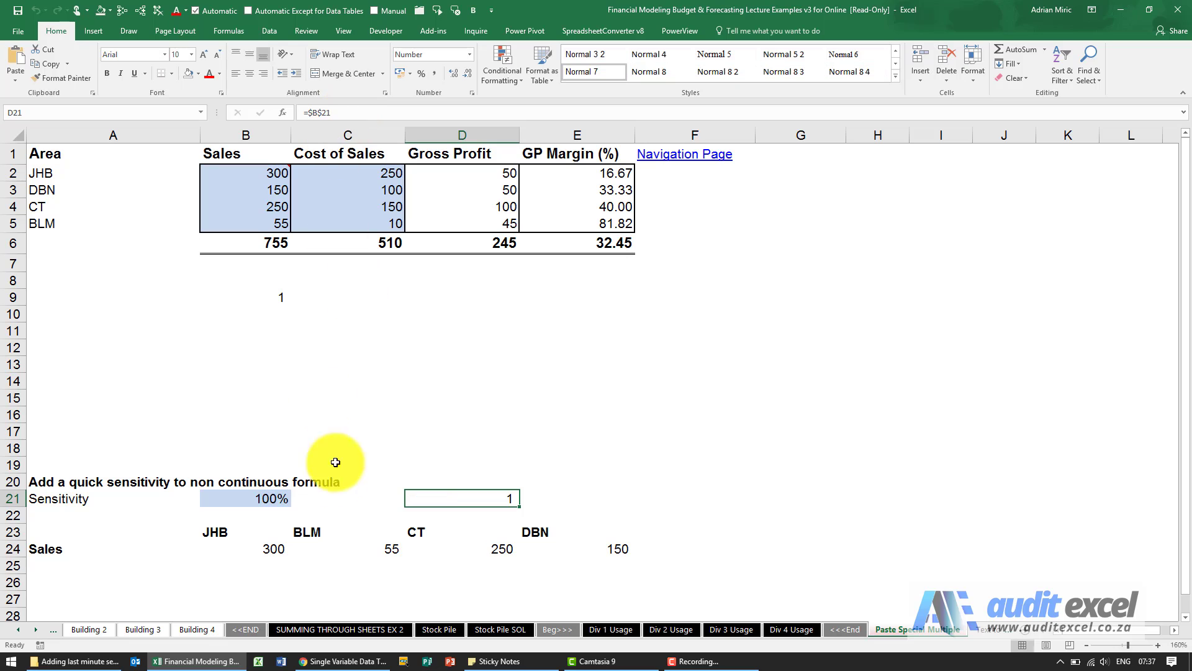
# Step: Delete the helper formula in D21 and review the Sales formulas in B24 and C24
pyautogui.click(275, 549)
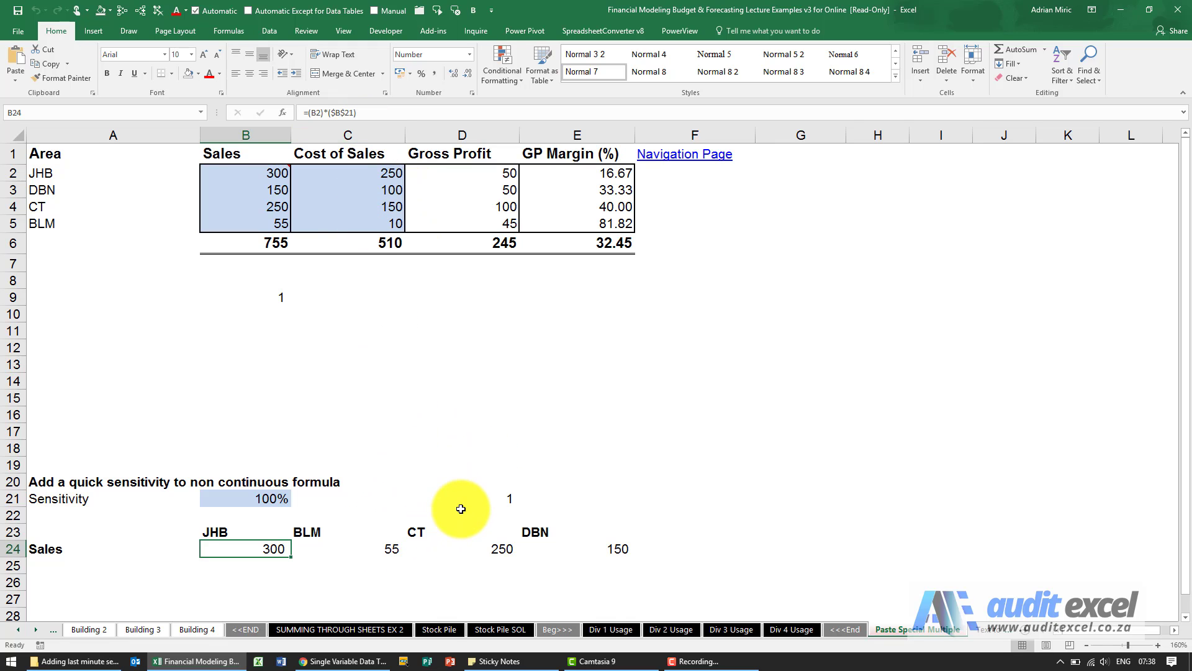
pyautogui.click(275, 549)
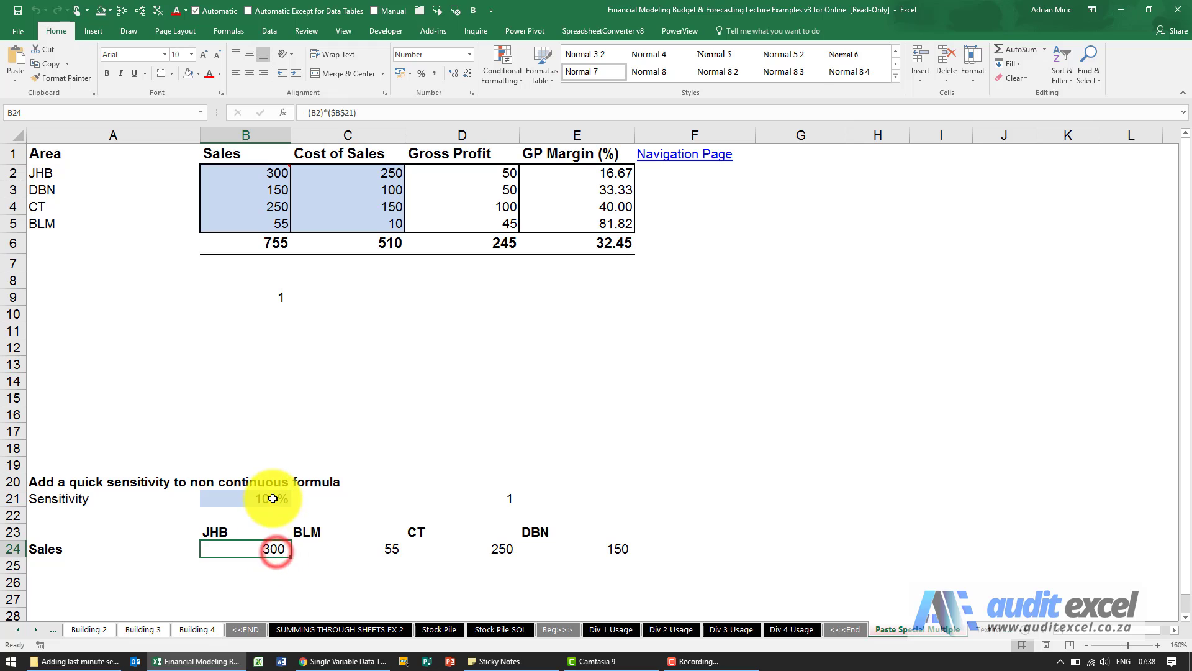
pyautogui.click(272, 497)
pyautogui.click(357, 547)
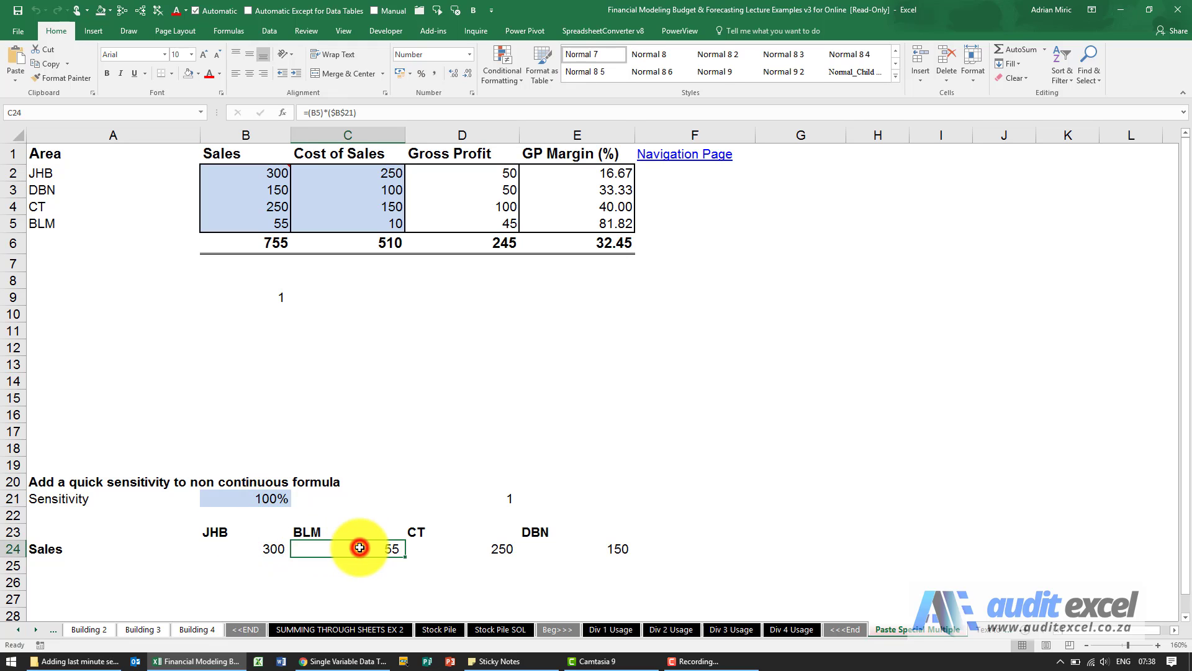
pyautogui.click(359, 495)
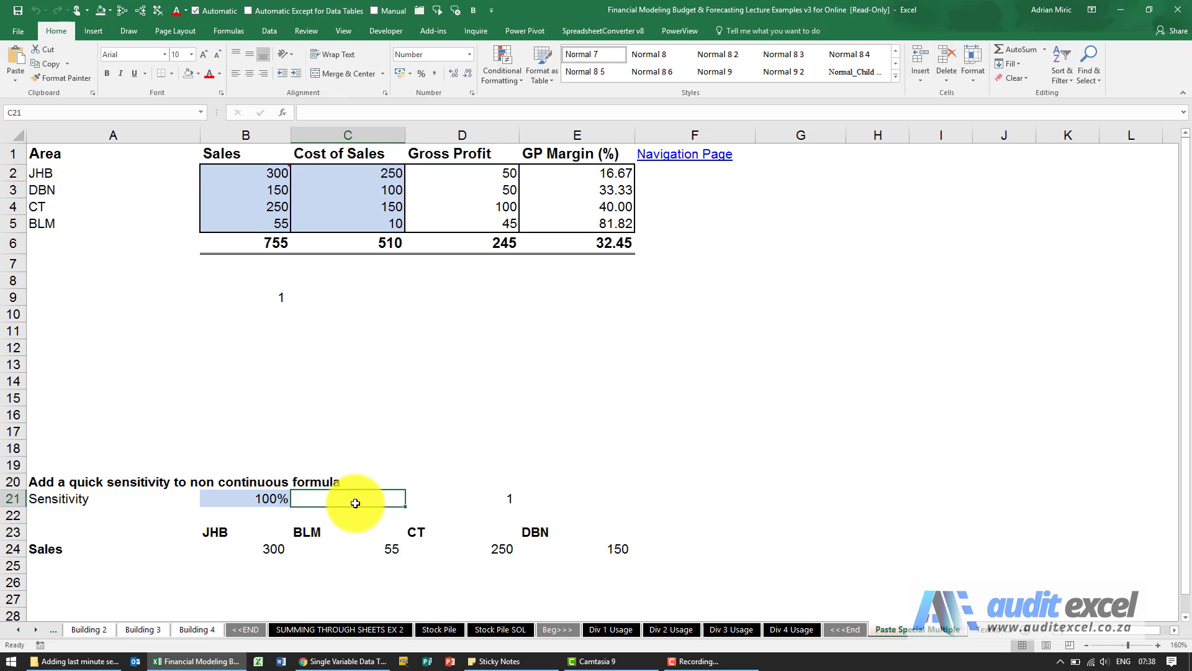
pyautogui.click(501, 499)
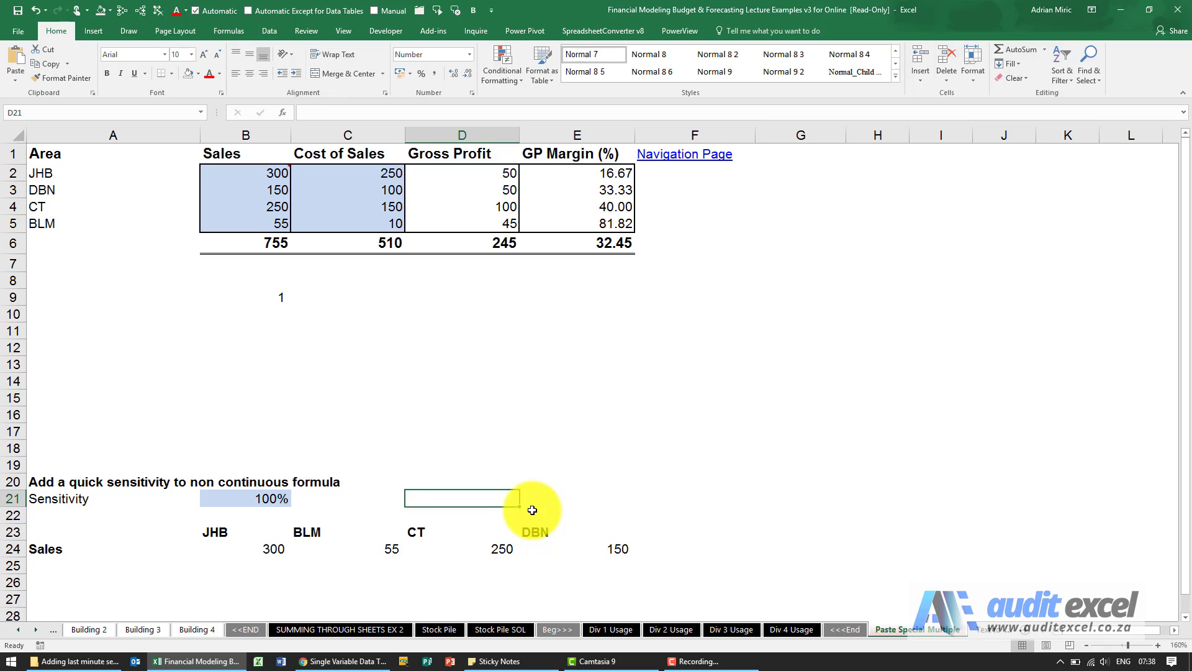
pyautogui.click(274, 549)
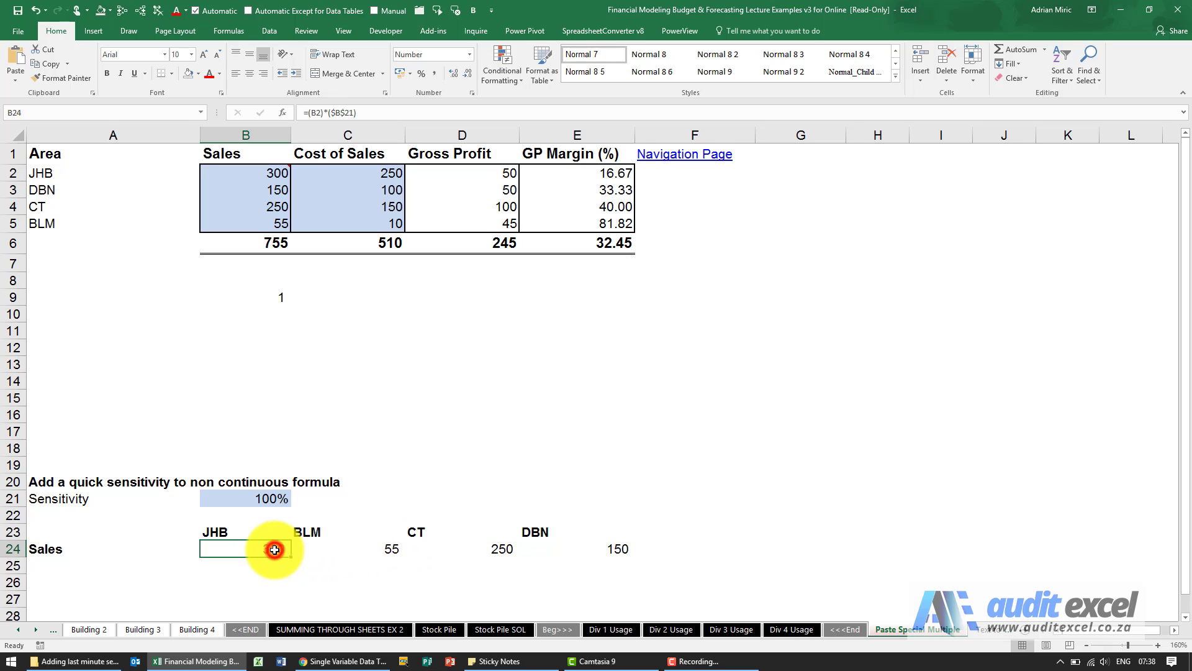
pyautogui.click(372, 545)
pyautogui.click(267, 549)
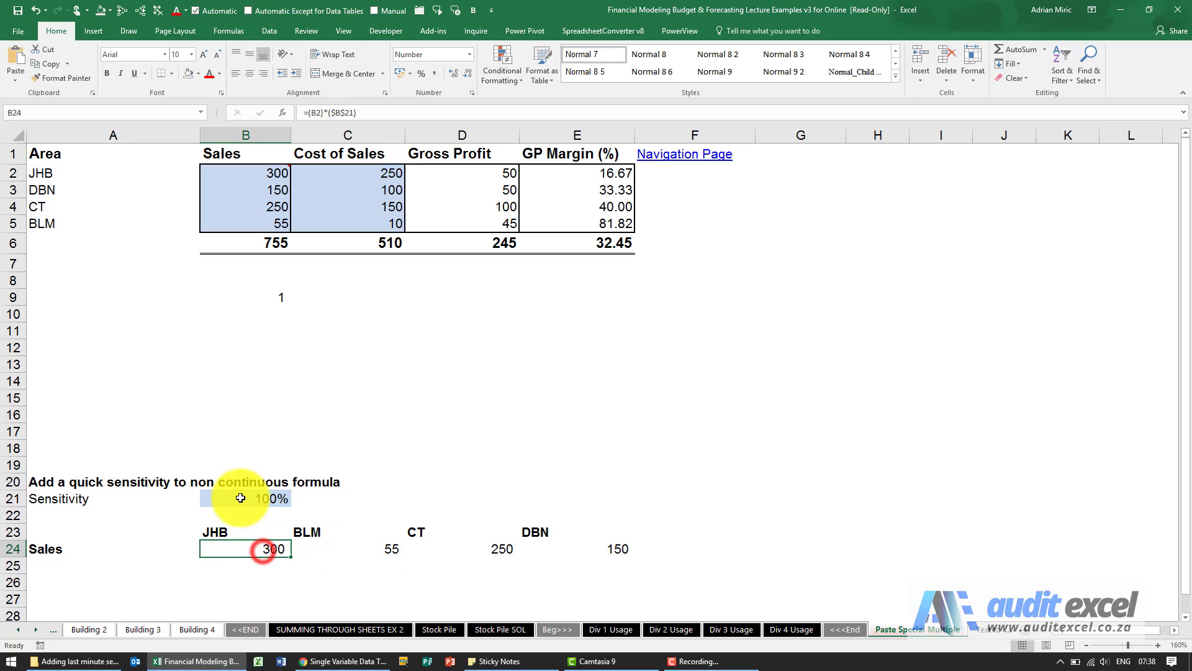
# Step: Set the sensitivity in B21 to 110% and check the JHB Sales formula in B24
pyautogui.click(267, 498)
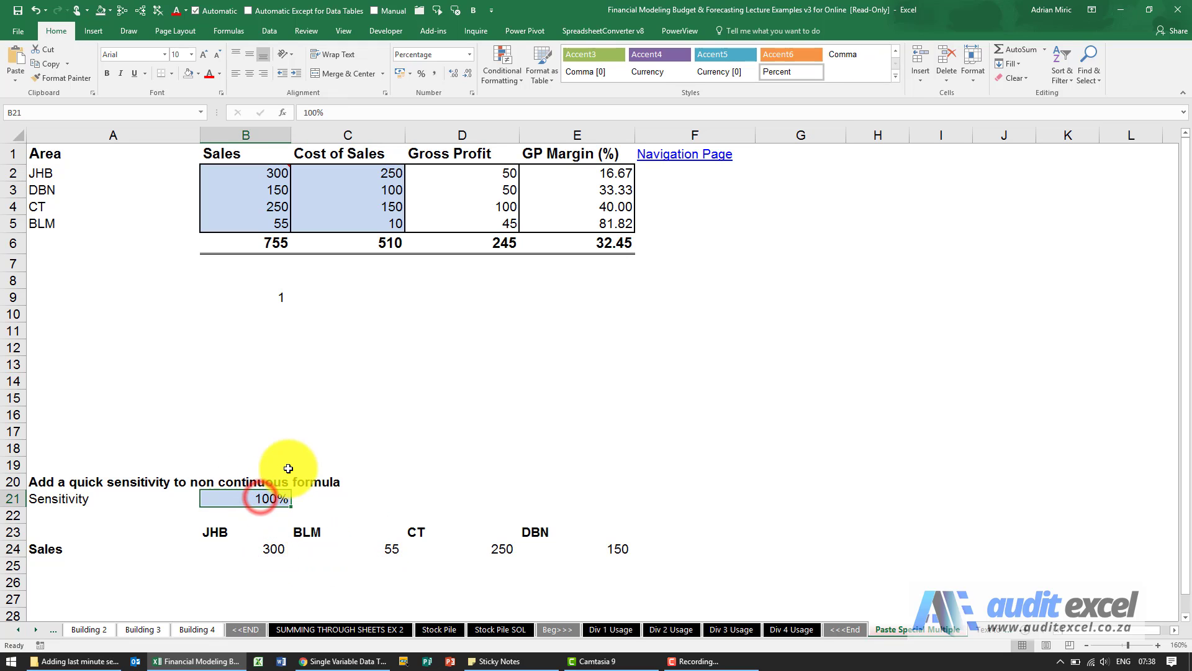
pyautogui.write('110')
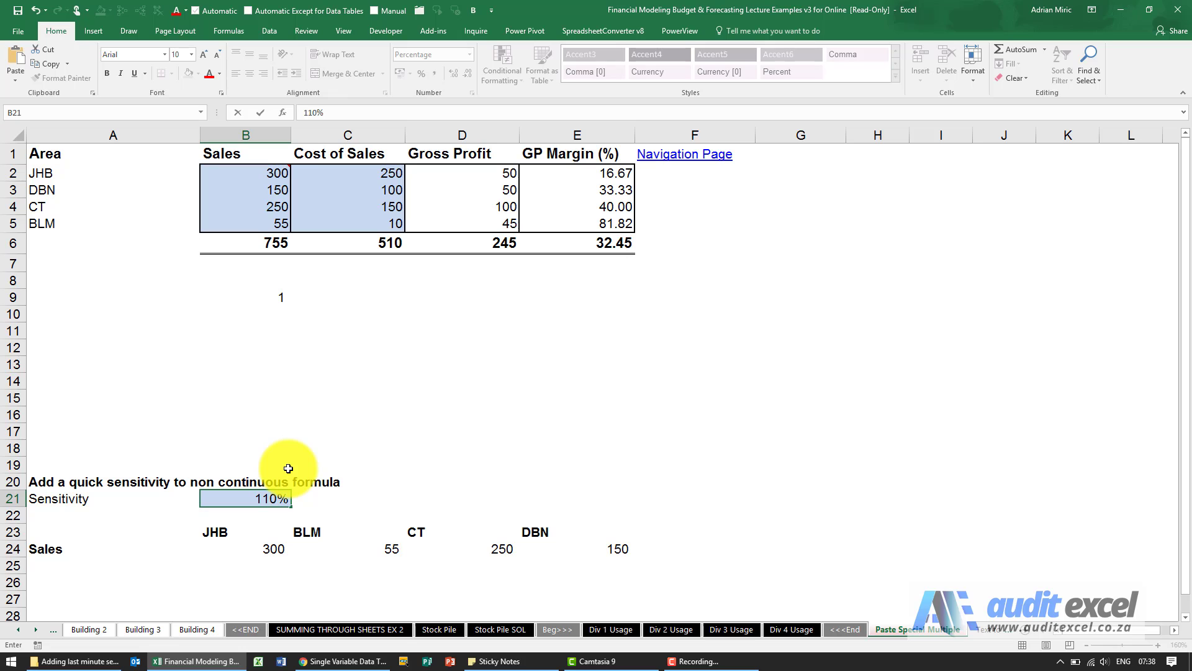
pyautogui.press('Return')
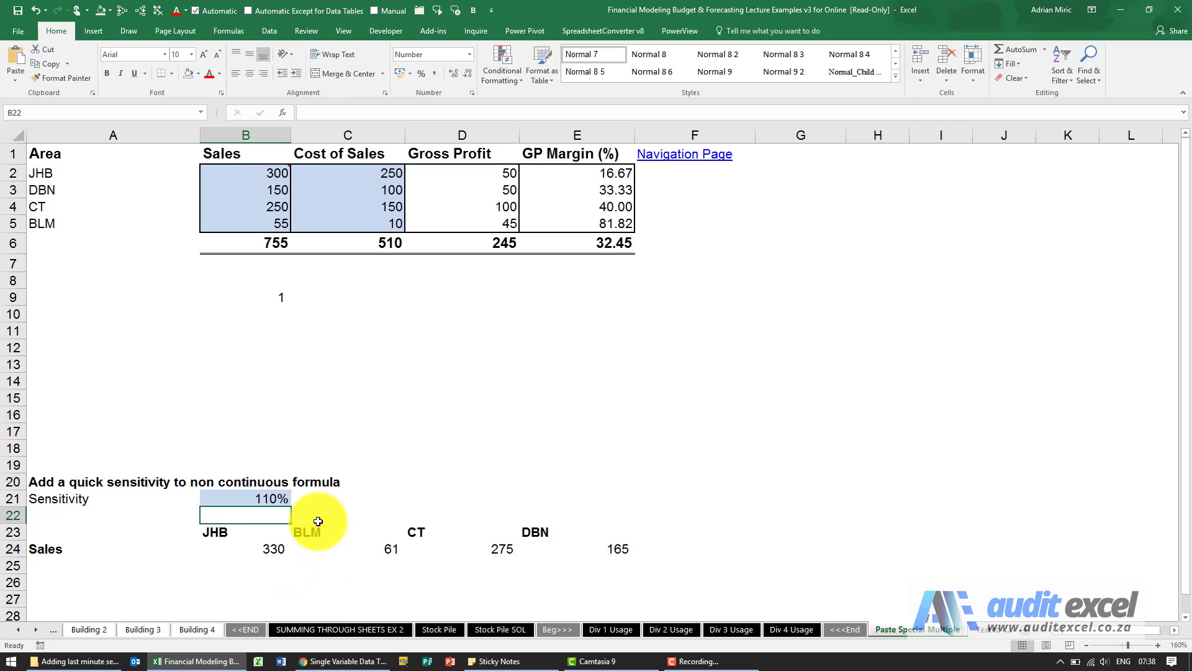
pyautogui.click(278, 497)
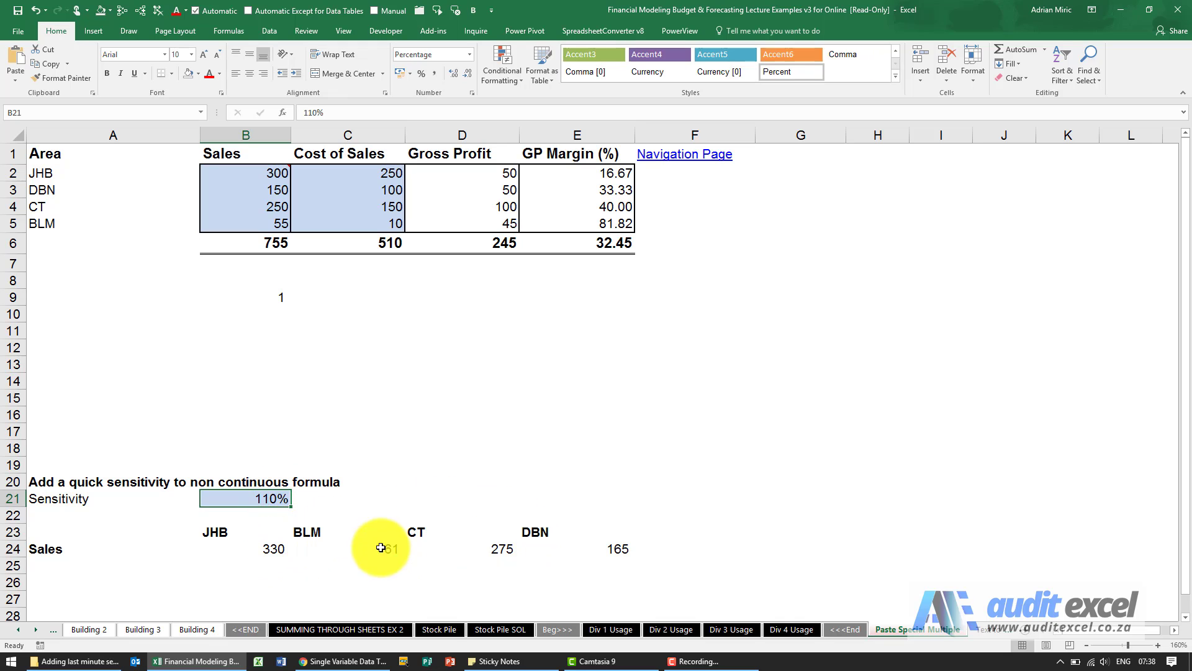
pyautogui.click(274, 545)
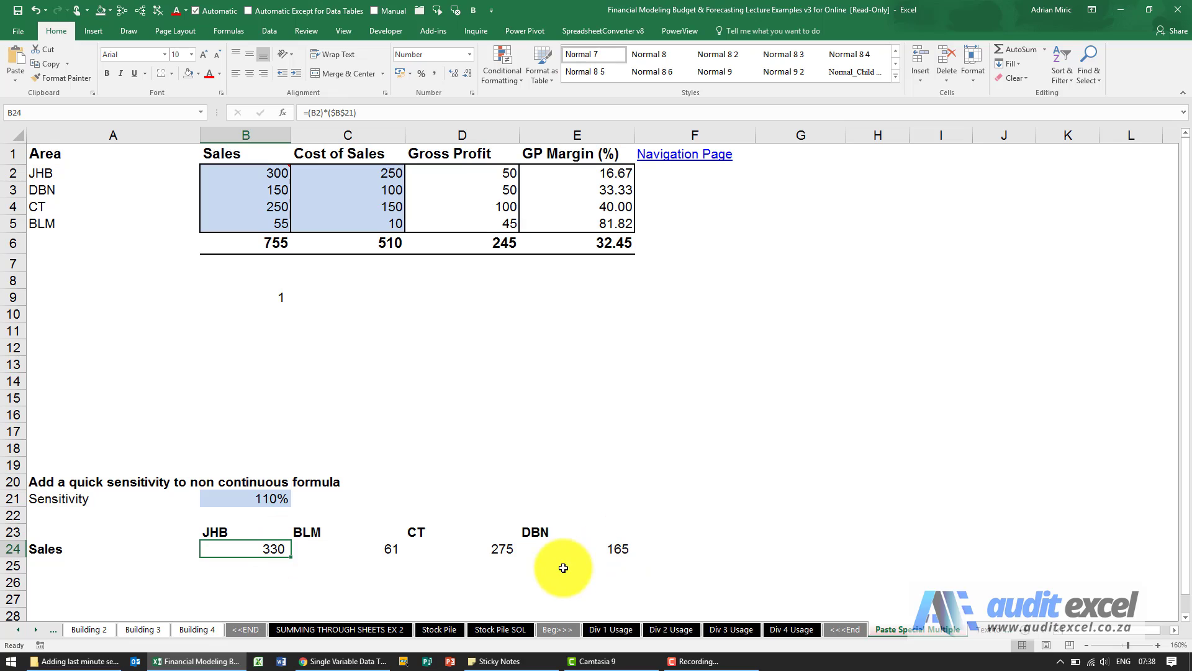